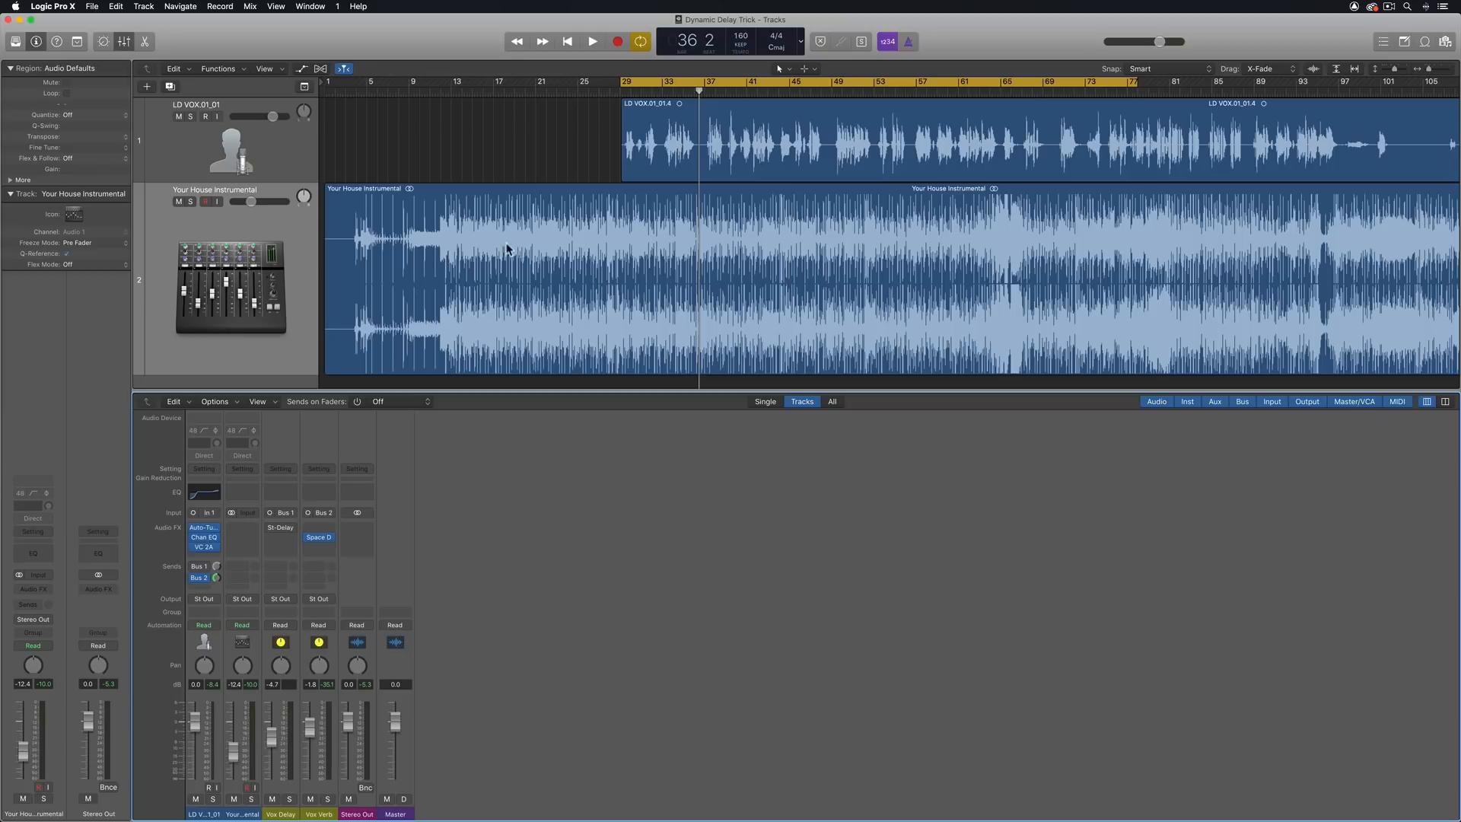
# Increase the height of the LD VOX.01_01 track and zoom the timeline in on its vocal region
pyautogui.moveTo(281, 185); pyautogui.dragTo(288, 285)
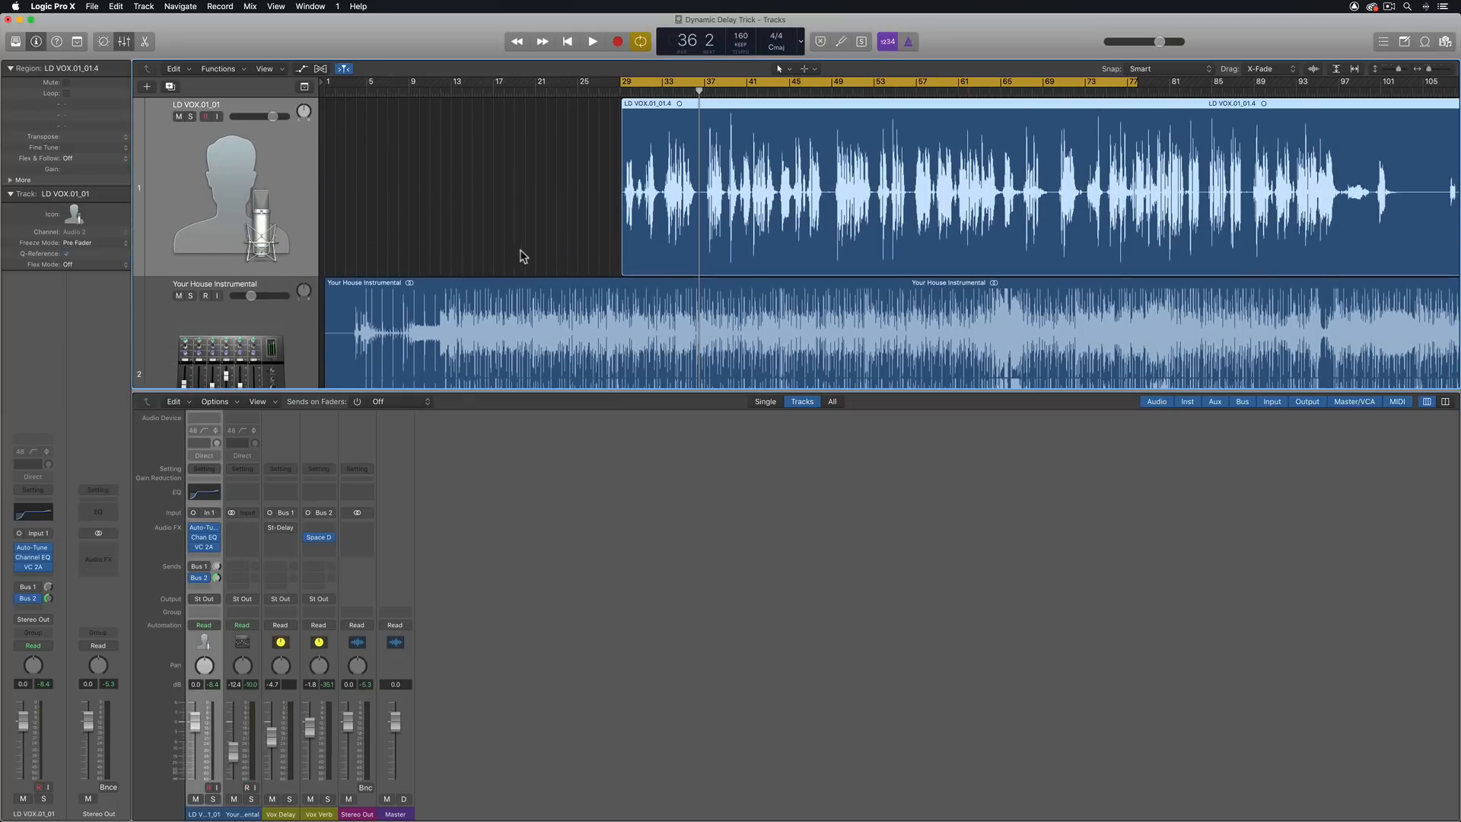
pyautogui.press('super+Right')
pyautogui.press('super+Right')
pyautogui.press('super+Right')
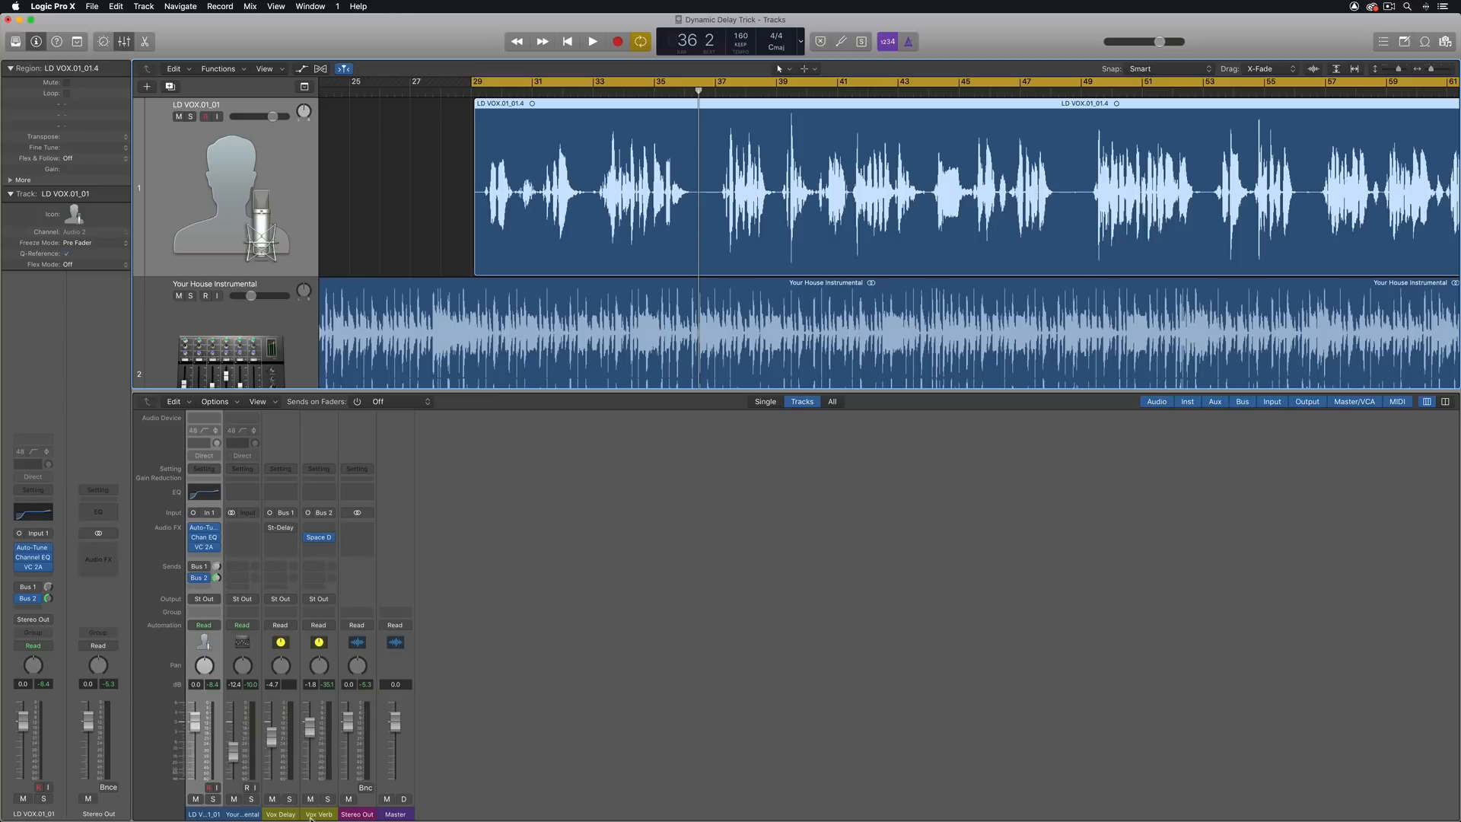
# Select the Vox Verb channel and play back the vocal and instrumental from bar 36 with only the reverb active
pyautogui.click(333, 735)
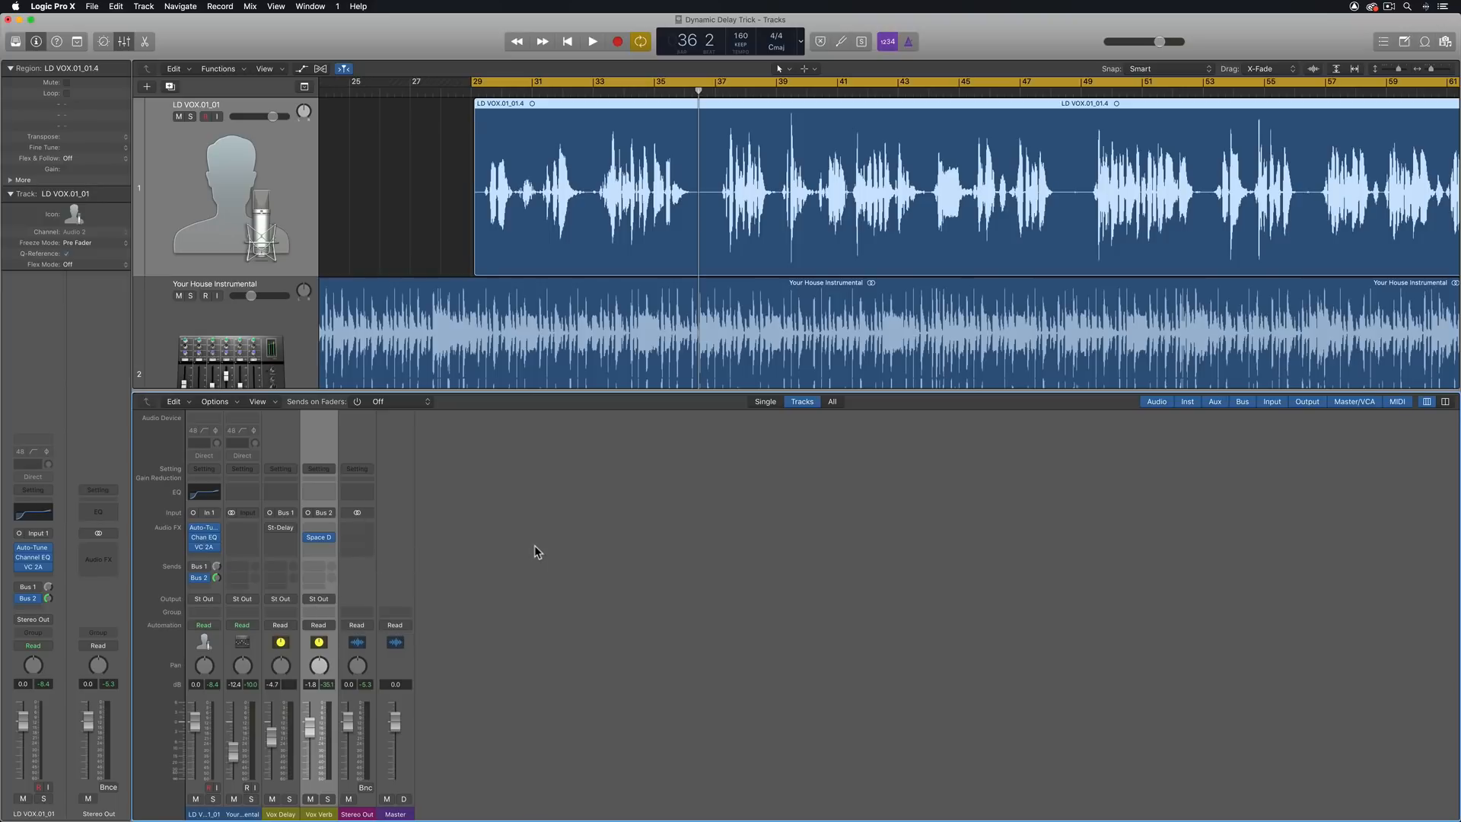
pyautogui.press('space')
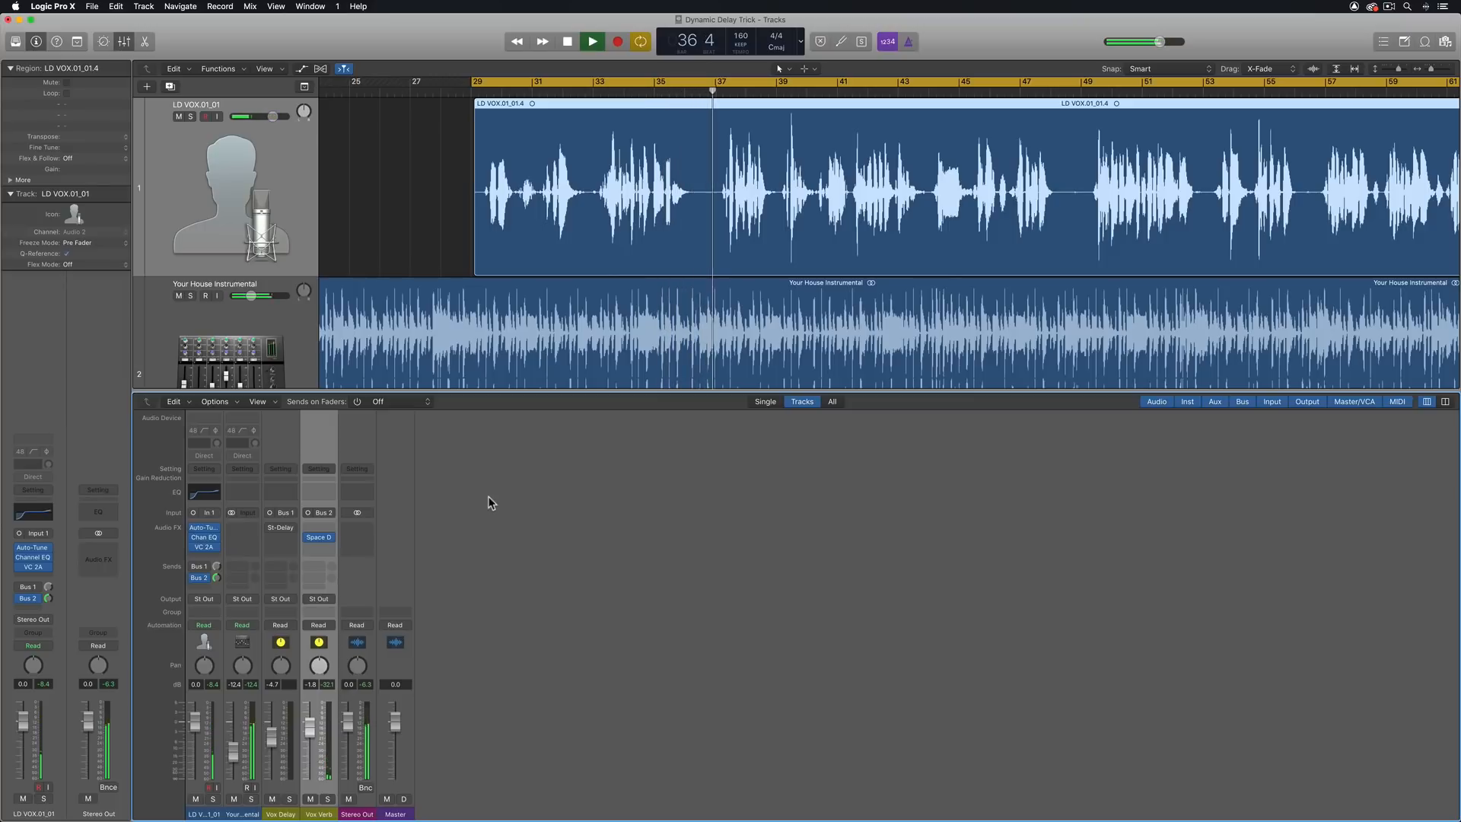
pyautogui.press('space')
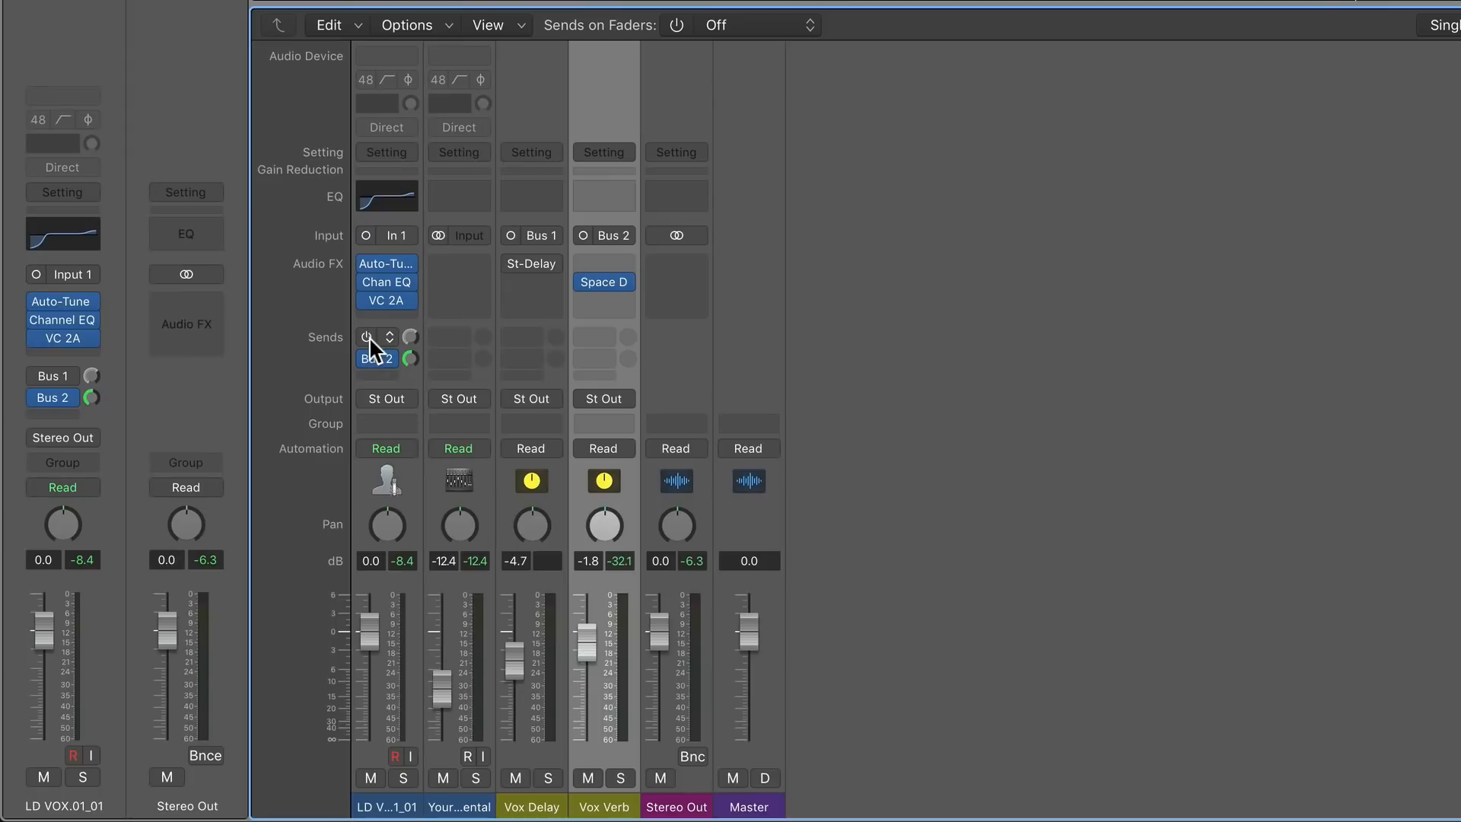
# Enable the Bus 1 send on the LD VOX.01_01 channel and set its level to -2.4 dB
pyautogui.click(191, 568)
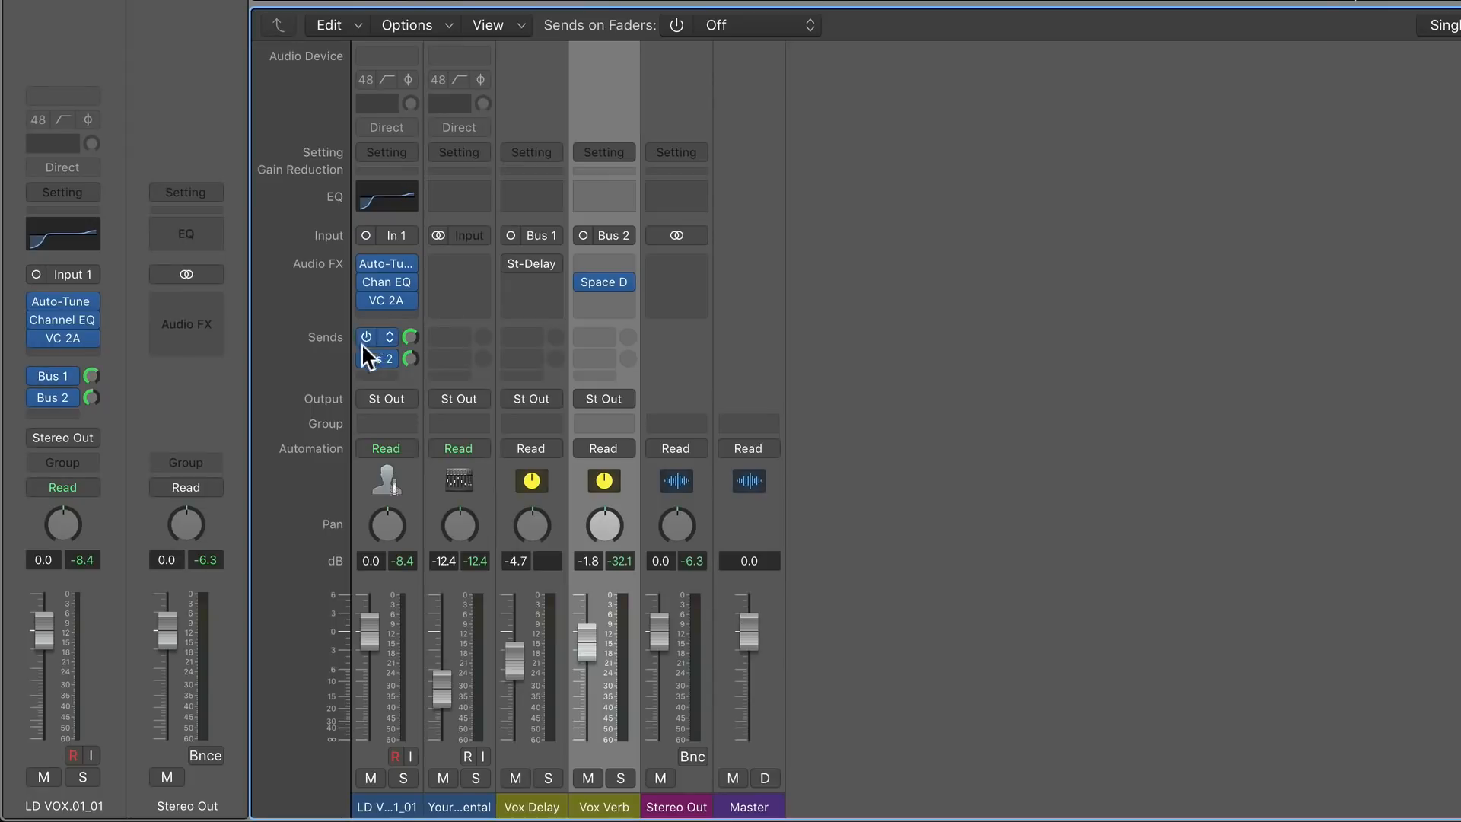
pyautogui.moveTo(409, 339); pyautogui.dragTo(401, 352)
pyautogui.keyDown('alt'); pyautogui.click(411, 337); pyautogui.keyUp('alt')
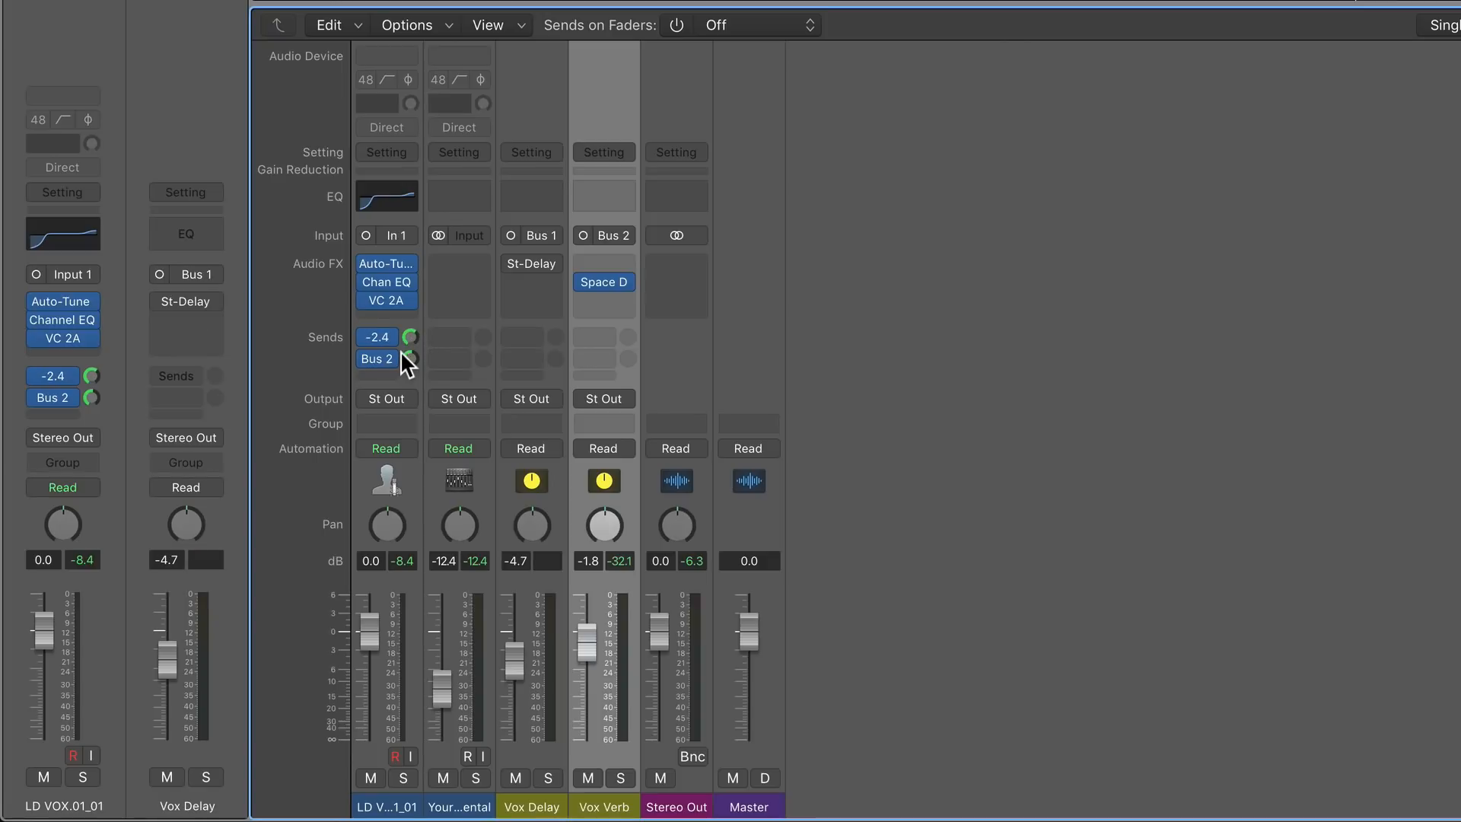
pyautogui.moveTo(382, 340)
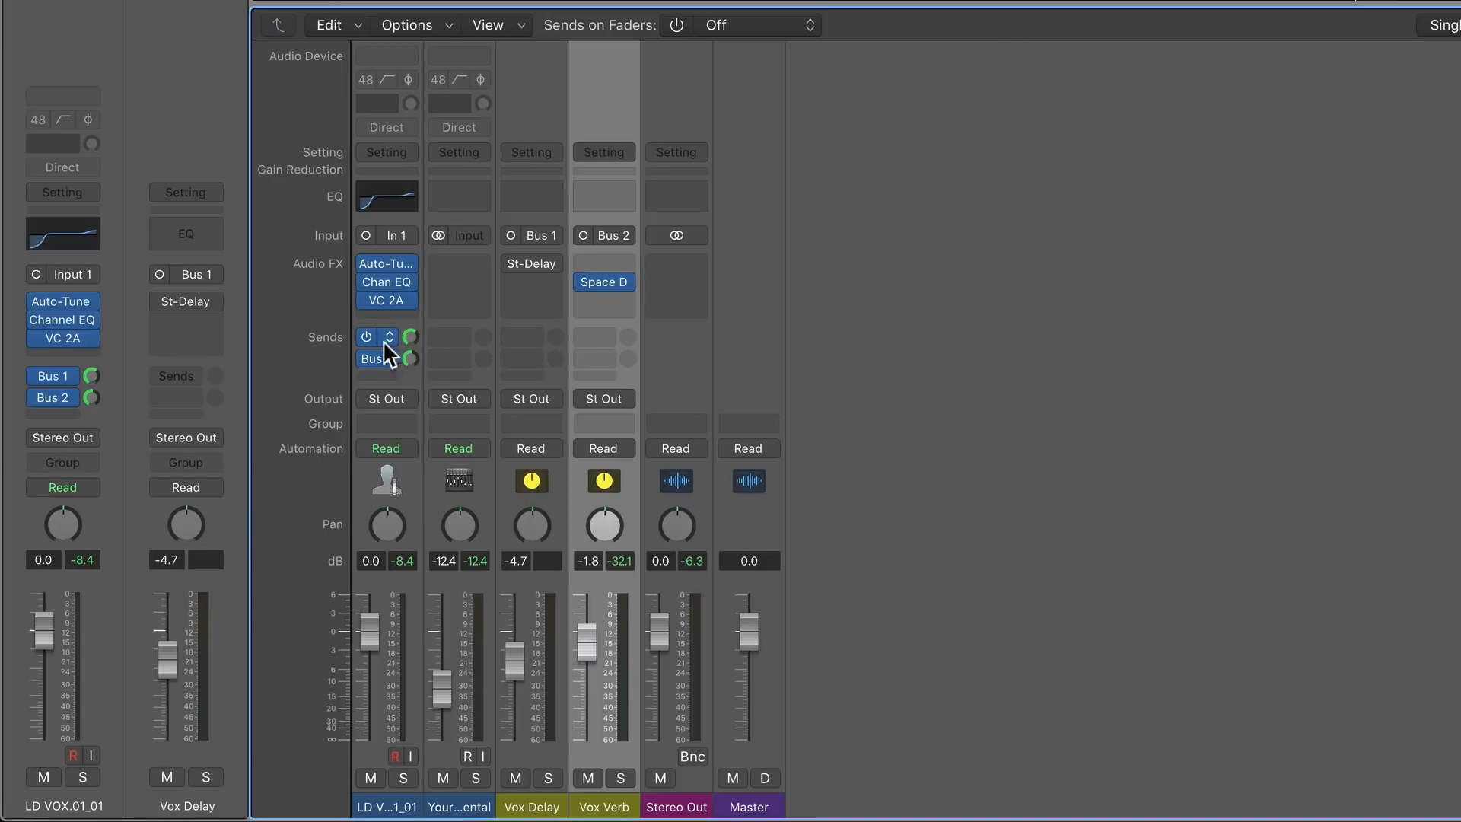
# Switch on the Stereo Delay plug-in on the Vox Delay channel and open its settings
pyautogui.click(546, 808)
pyautogui.click(508, 262)
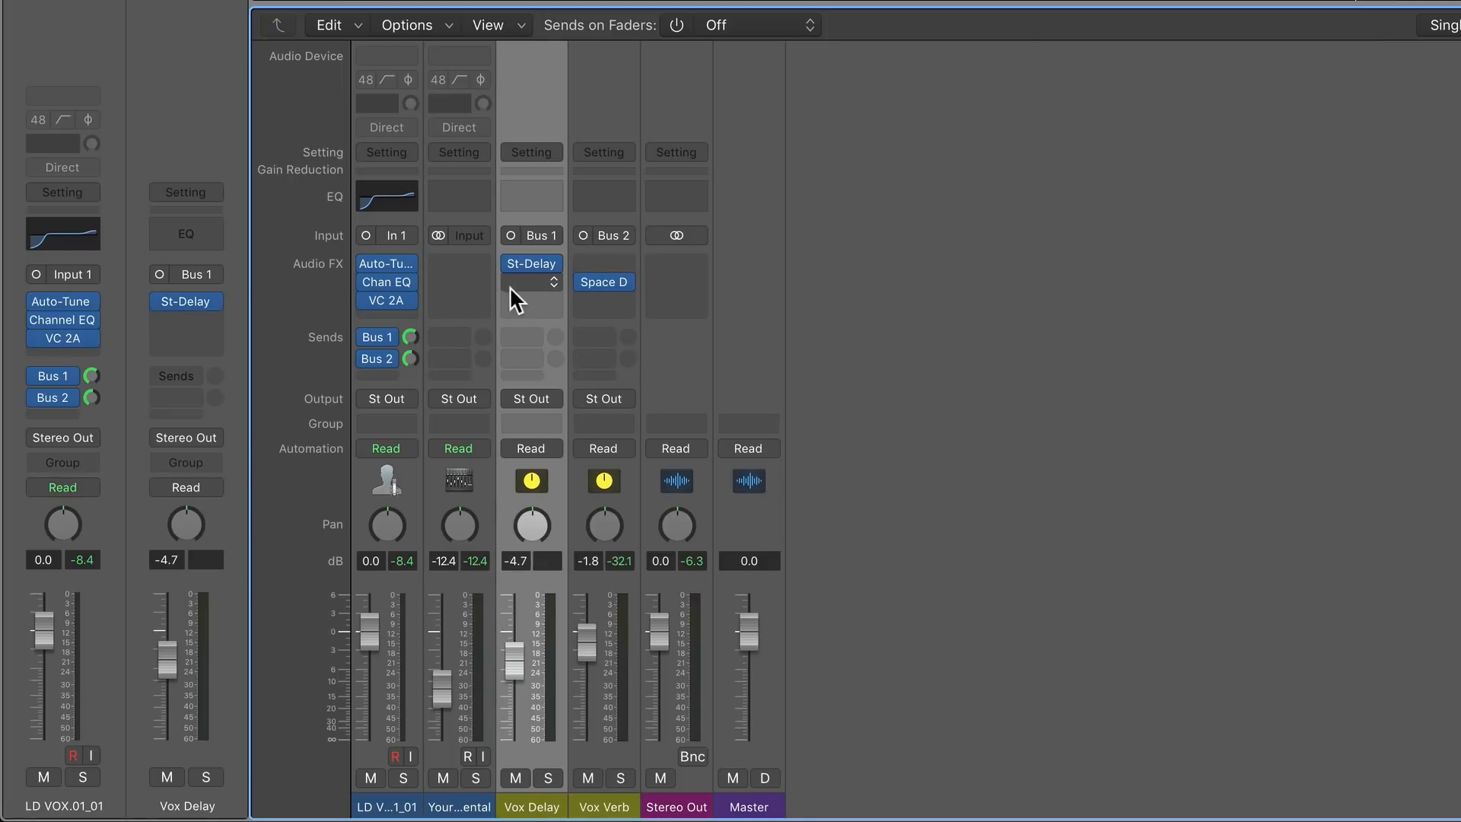
pyautogui.click(531, 263)
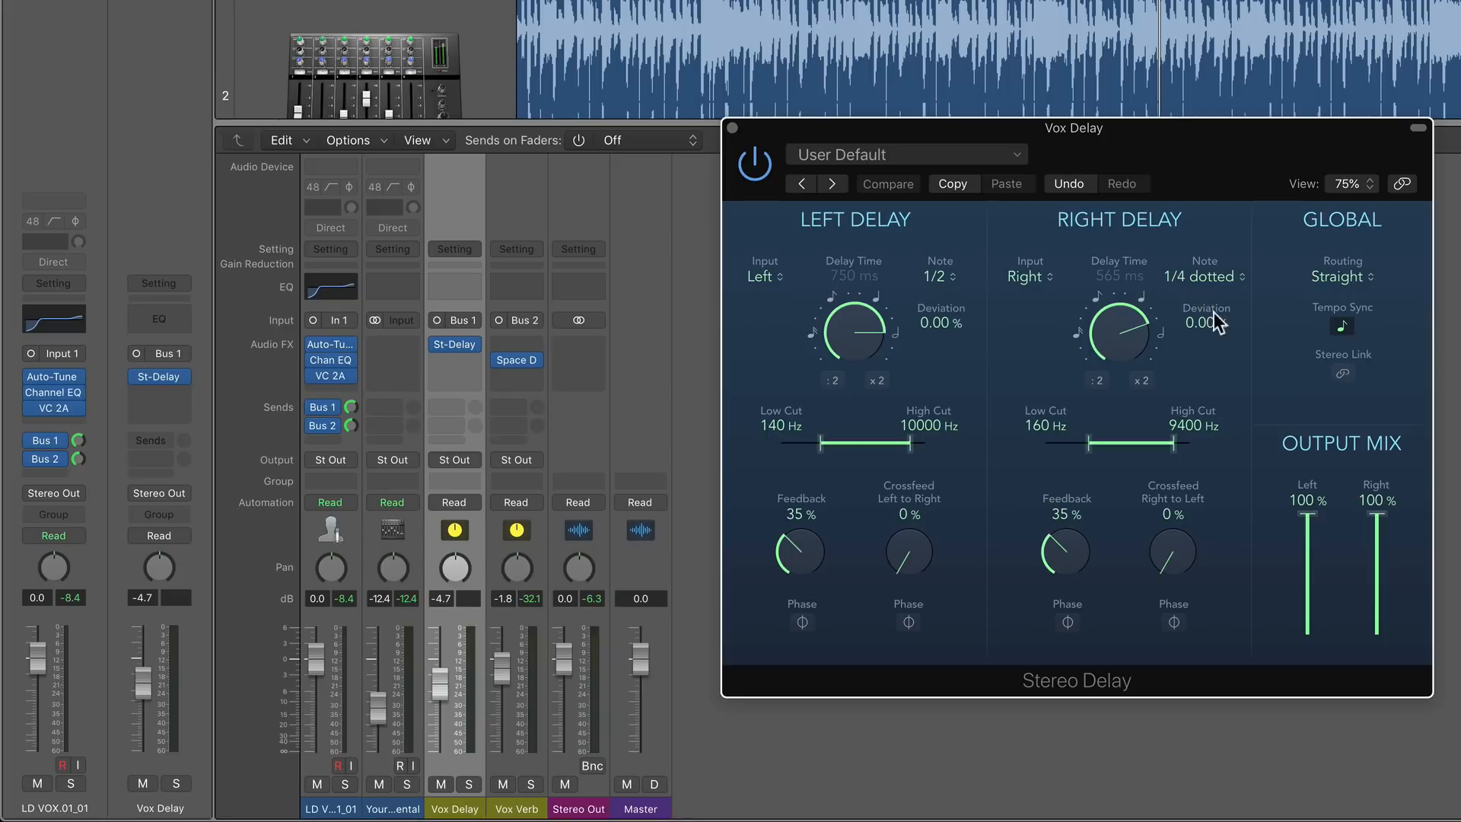
# Set the Stereo Delay filters to 120–8900 Hz on the left delay and 140–8400 Hz on the right, keeping the left output mix at 100%
pyautogui.moveTo(1311, 515)
pyautogui.mouseDown()
pyautogui.moveTo(1310, 589)
pyautogui.moveTo(1315, 532)
pyautogui.mouseUp()
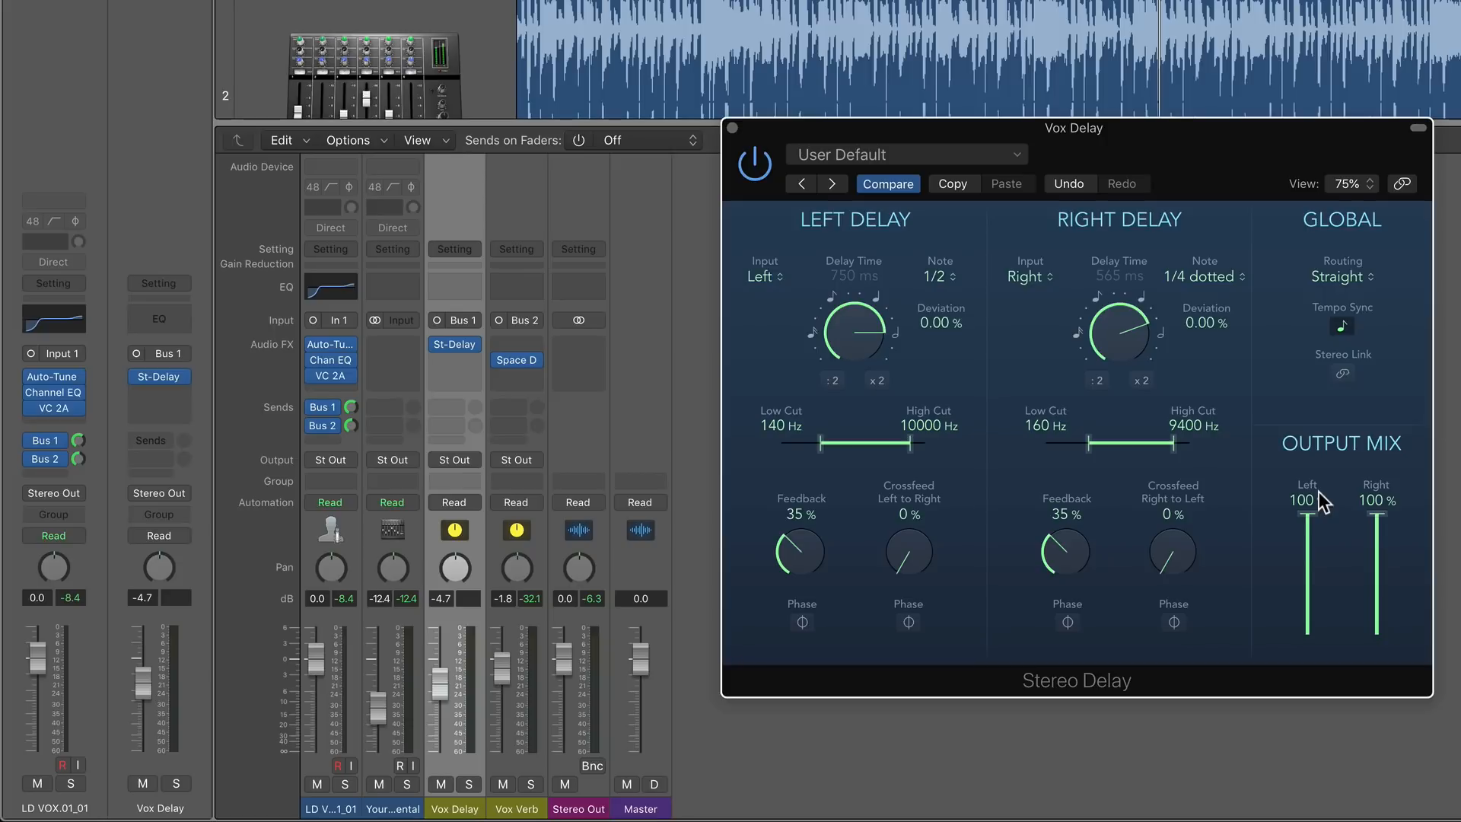
pyautogui.moveTo(857, 437)
pyautogui.mouseDown()
pyautogui.moveTo(836, 445)
pyautogui.moveTo(857, 442)
pyautogui.mouseUp()
pyautogui.moveTo(1139, 447); pyautogui.dragTo(1179, 440)
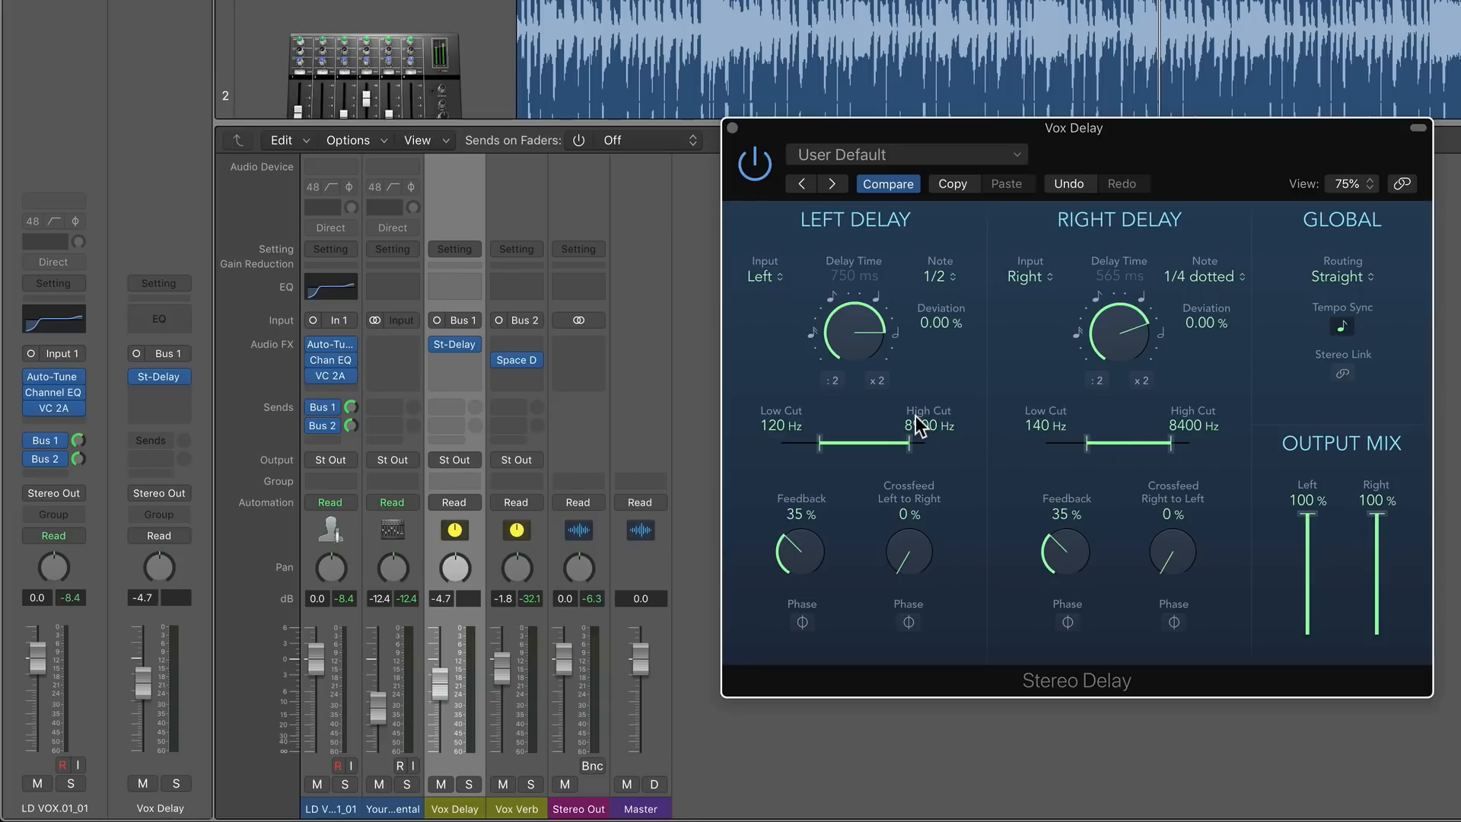
# Play the song and raise the Vox Delay channel's volume to -2.8 dB
pyautogui.press('space')
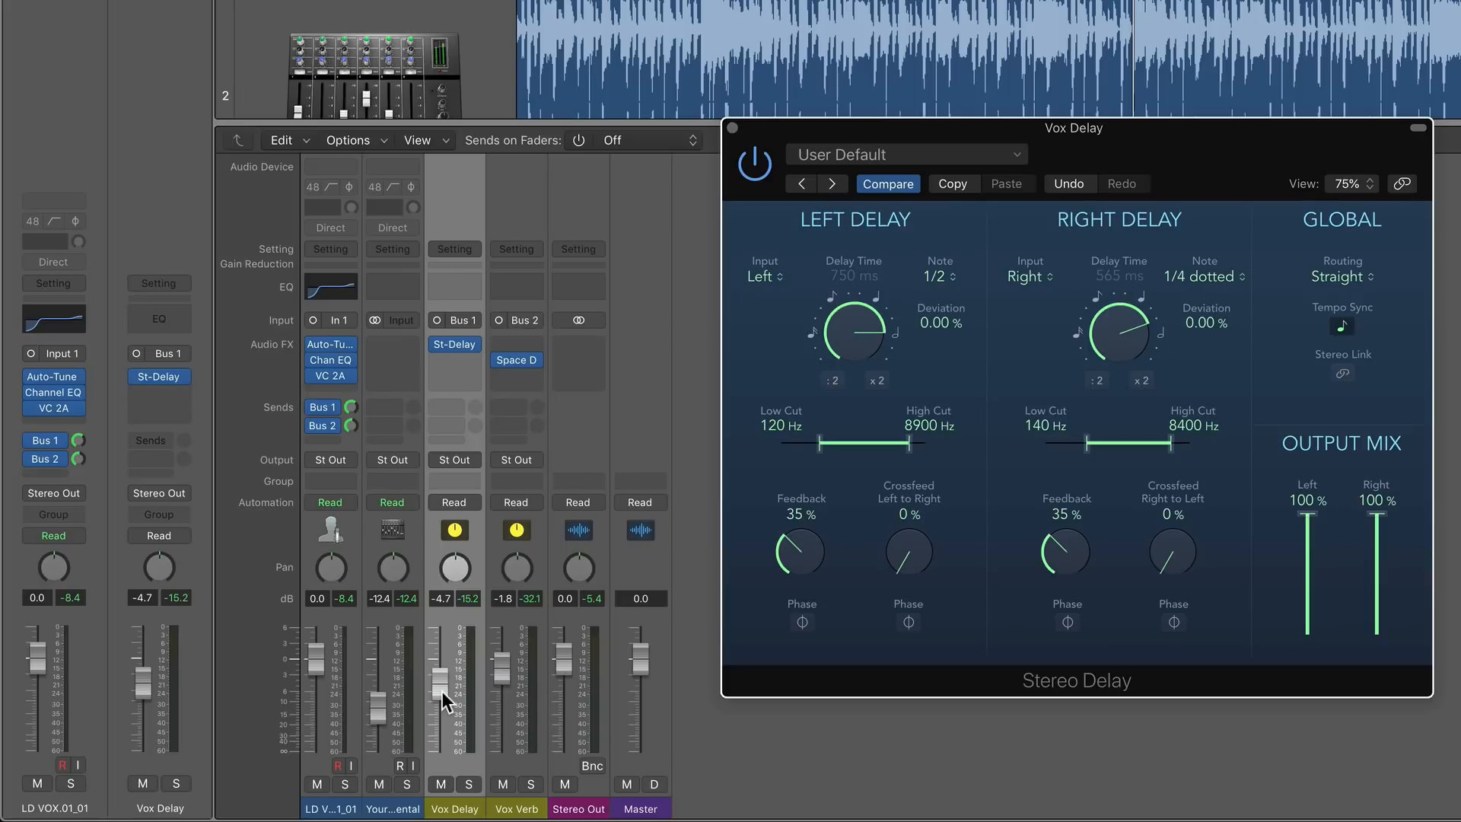
pyautogui.moveTo(441, 691)
pyautogui.mouseDown()
pyautogui.moveTo(441, 731)
pyautogui.moveTo(442, 652)
pyautogui.moveTo(442, 677)
pyautogui.mouseUp()
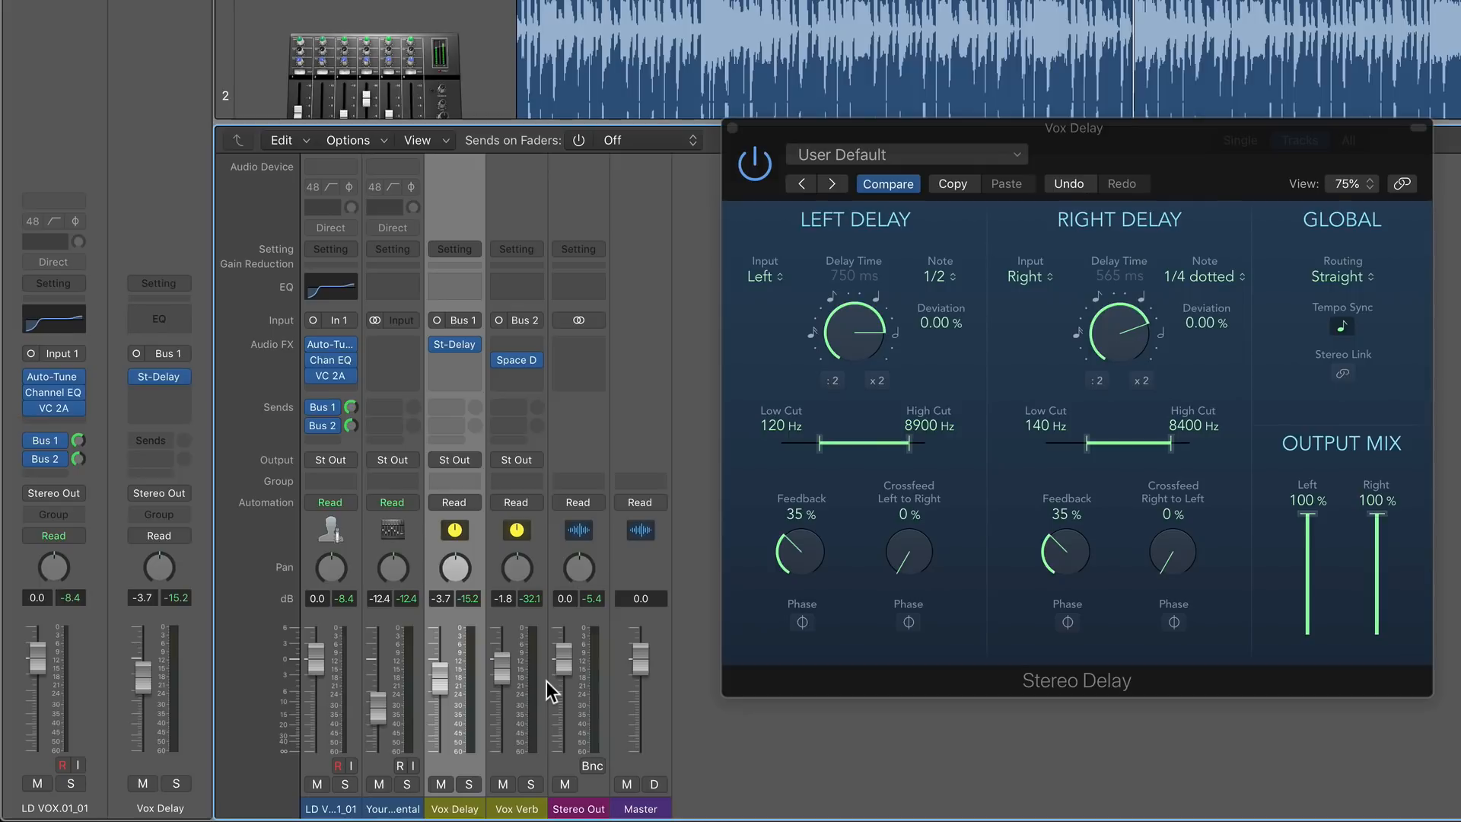
pyautogui.press('space')
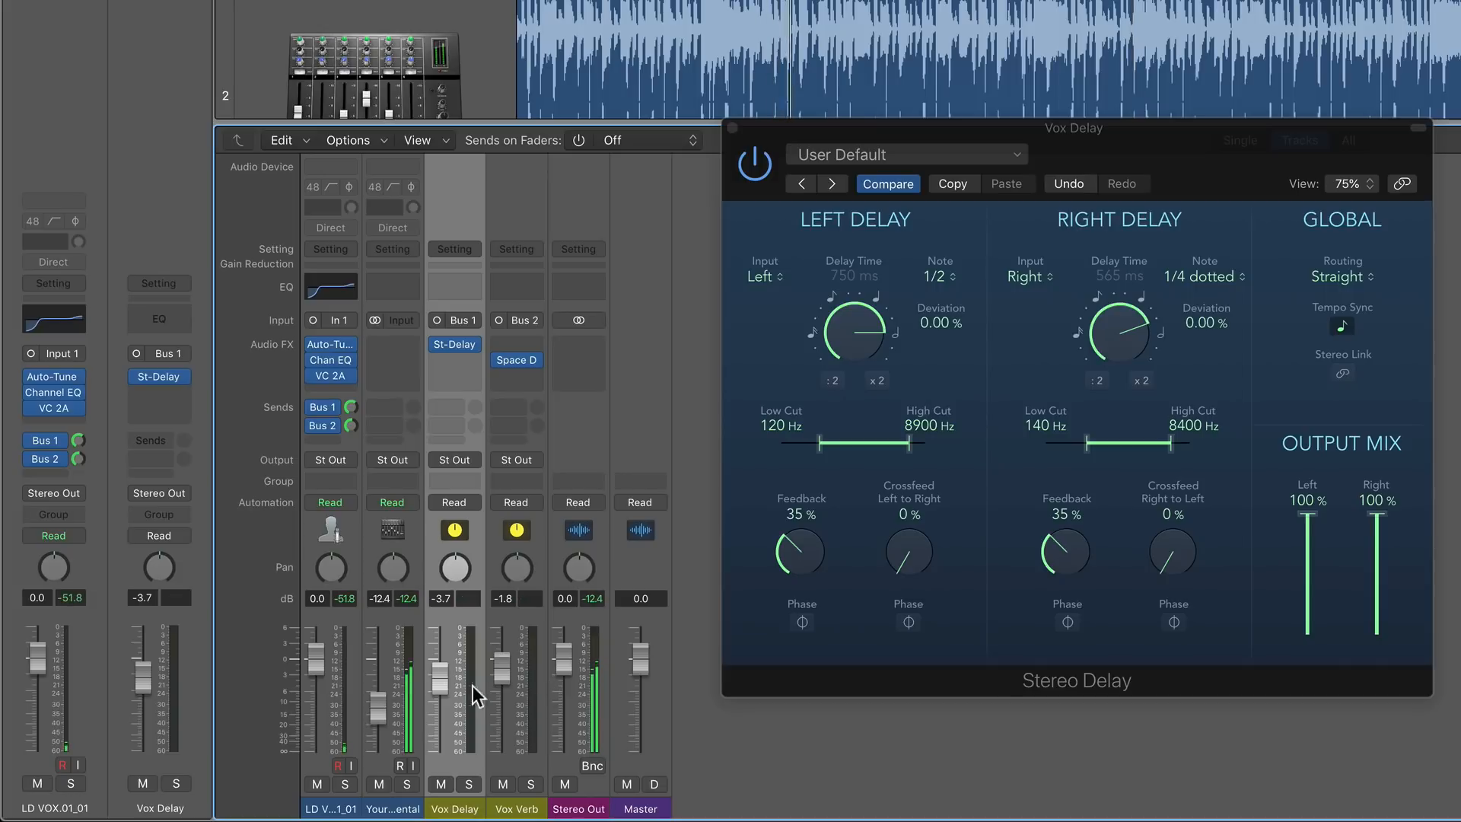
pyautogui.moveTo(443, 681); pyautogui.dragTo(454, 677)
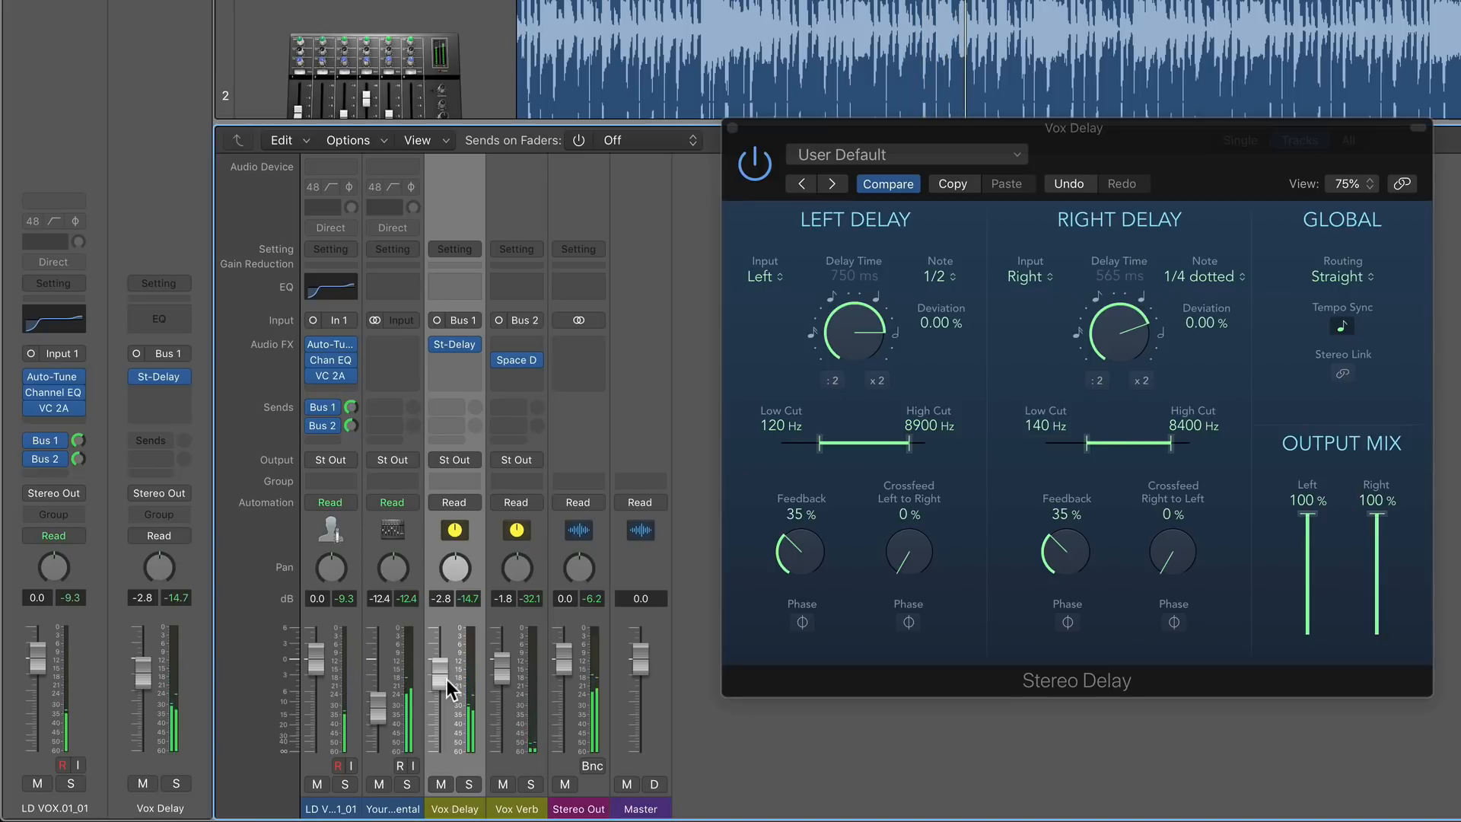
# Insert a Compressor after the Stereo Delay on the Vox Delay channel and move its window clear of the mixer channels
pyautogui.click(467, 364)
pyautogui.moveTo(505, 455)
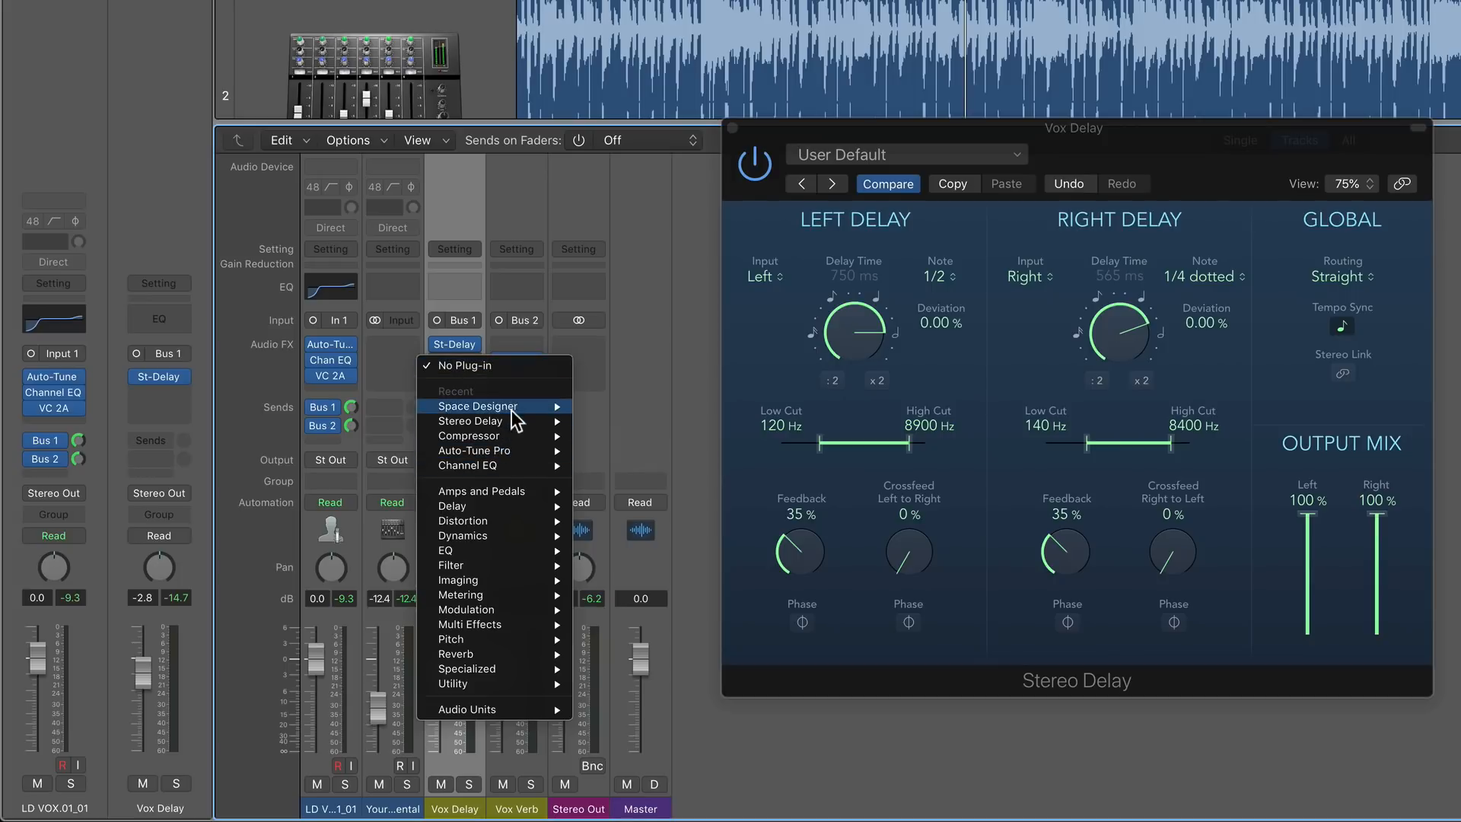
pyautogui.click(599, 433)
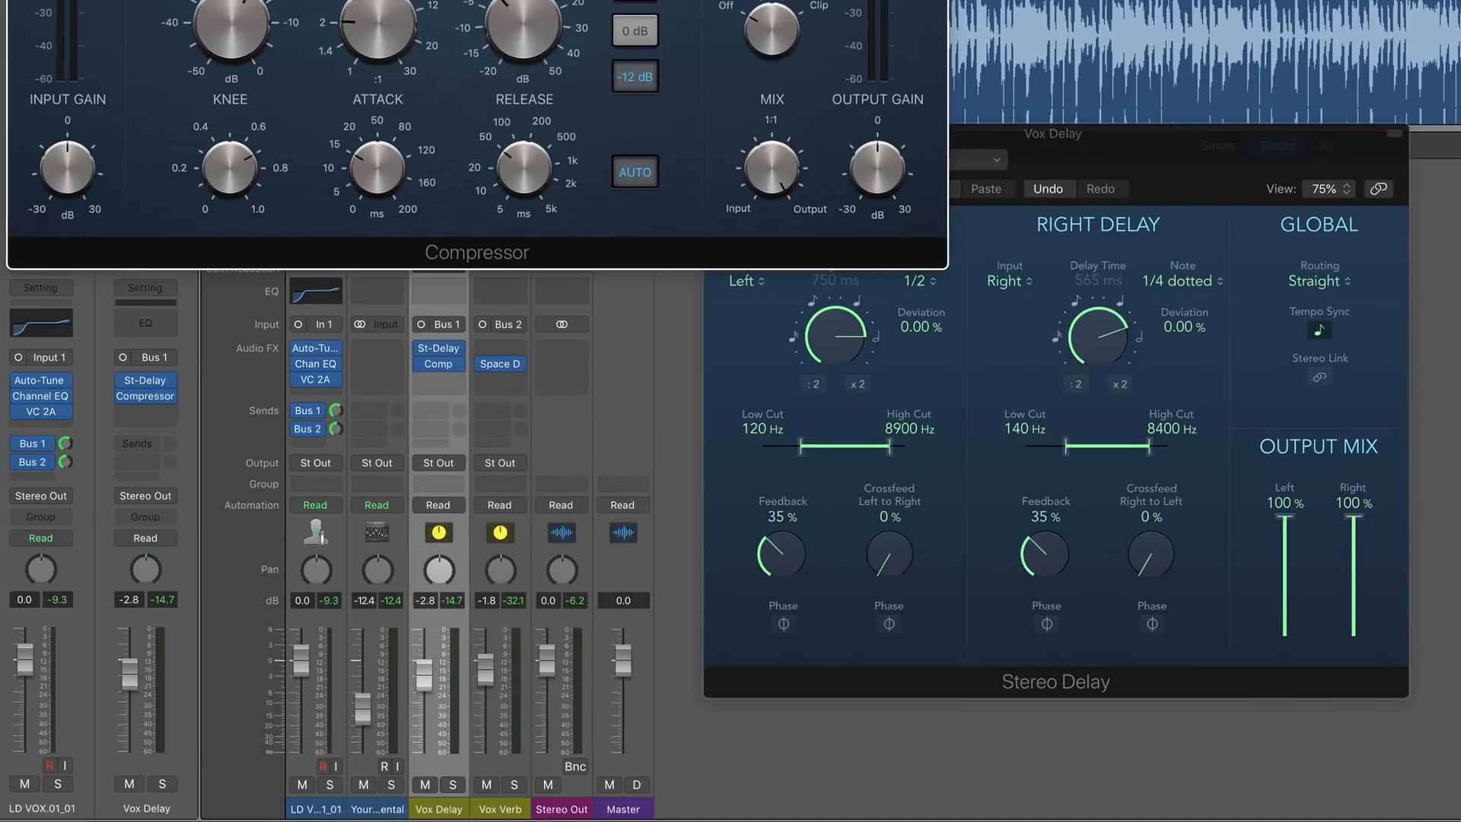
pyautogui.moveTo(627, 2); pyautogui.dragTo(1024, 124)
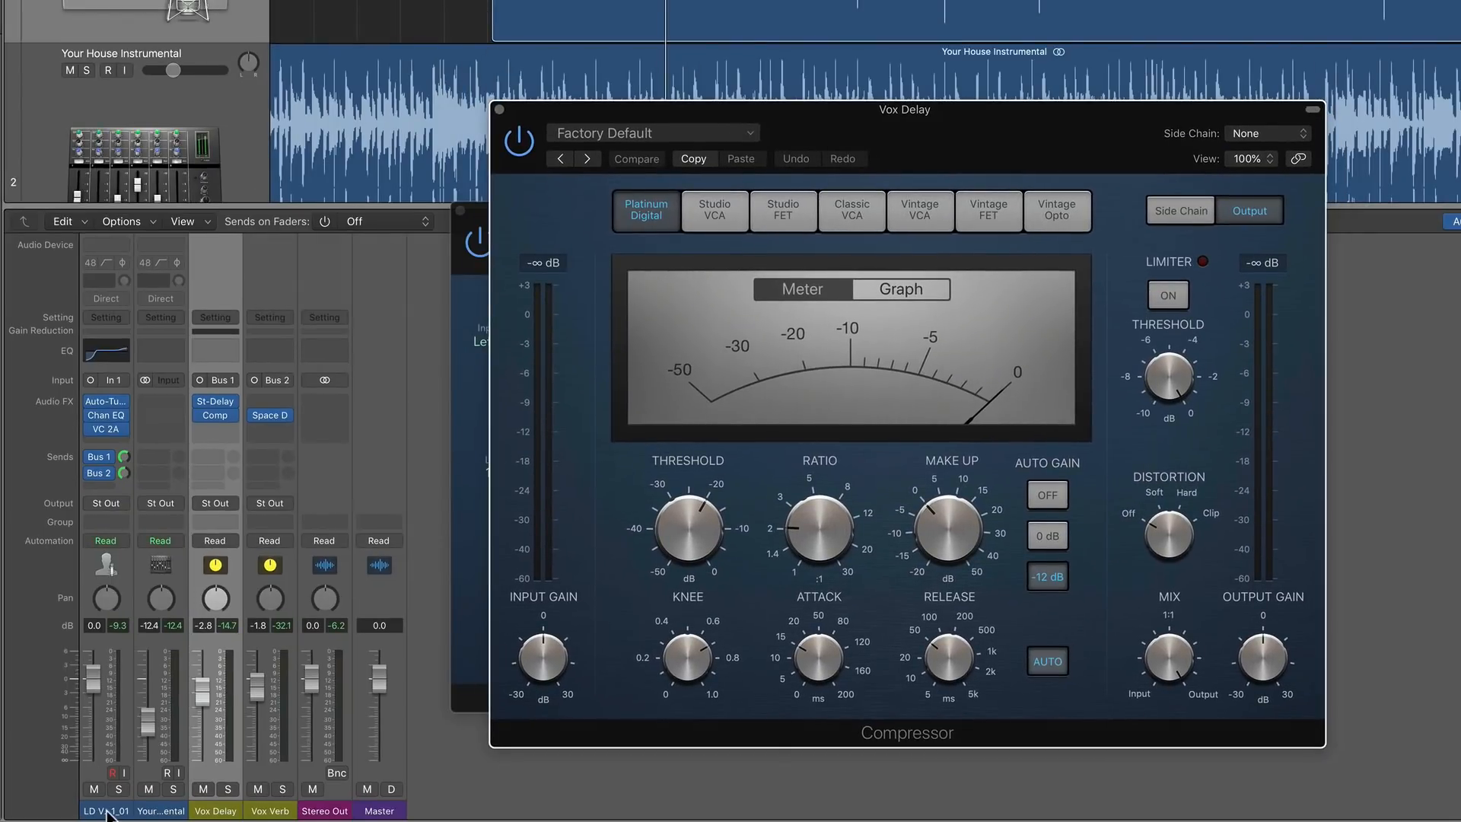
# Set the Compressor's side chain source to the lead vocal track, LD VOX.01_01 (Audio 2)
pyautogui.click(245, 506)
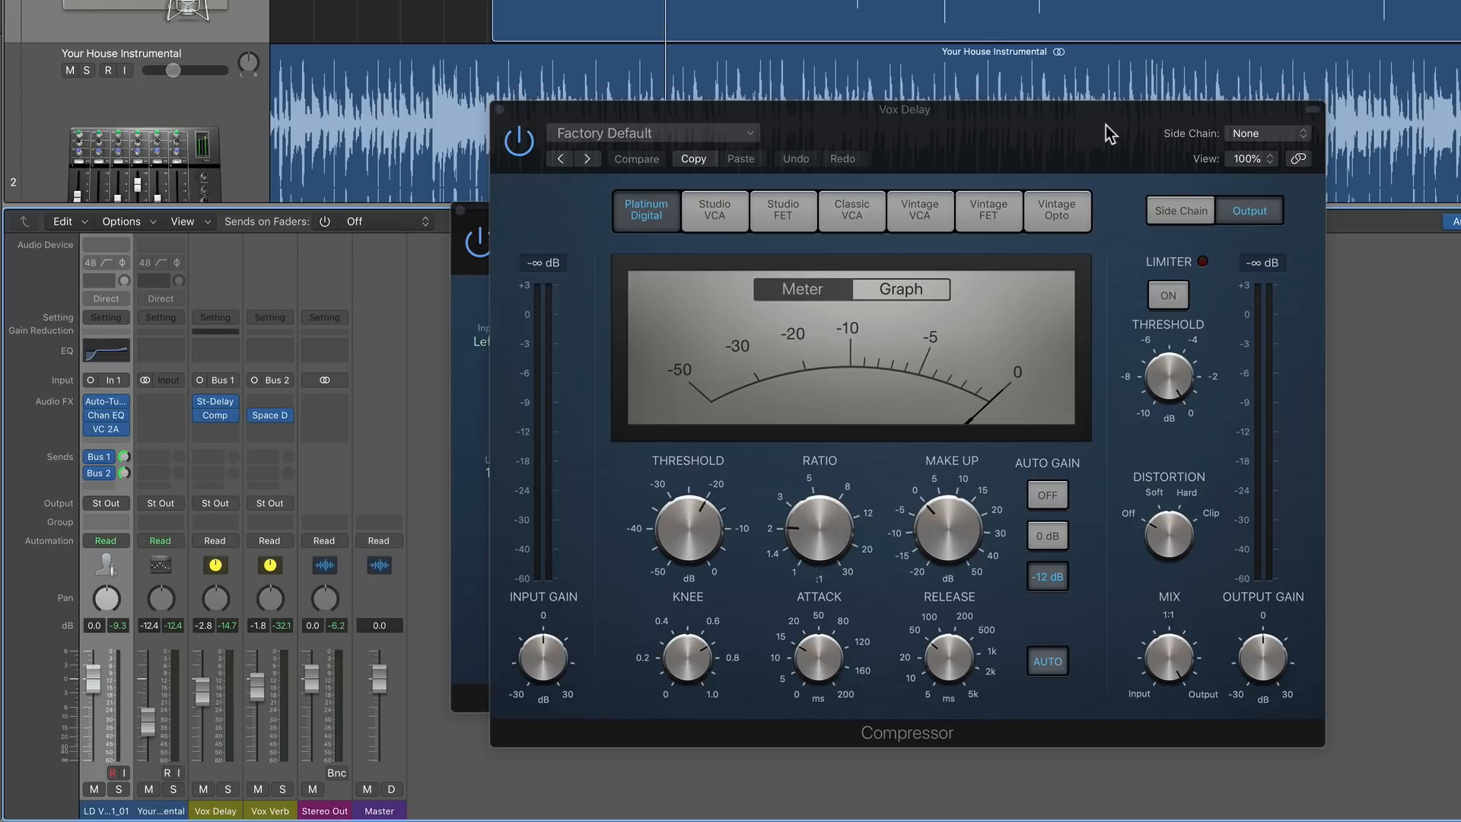
pyautogui.click(948, 133)
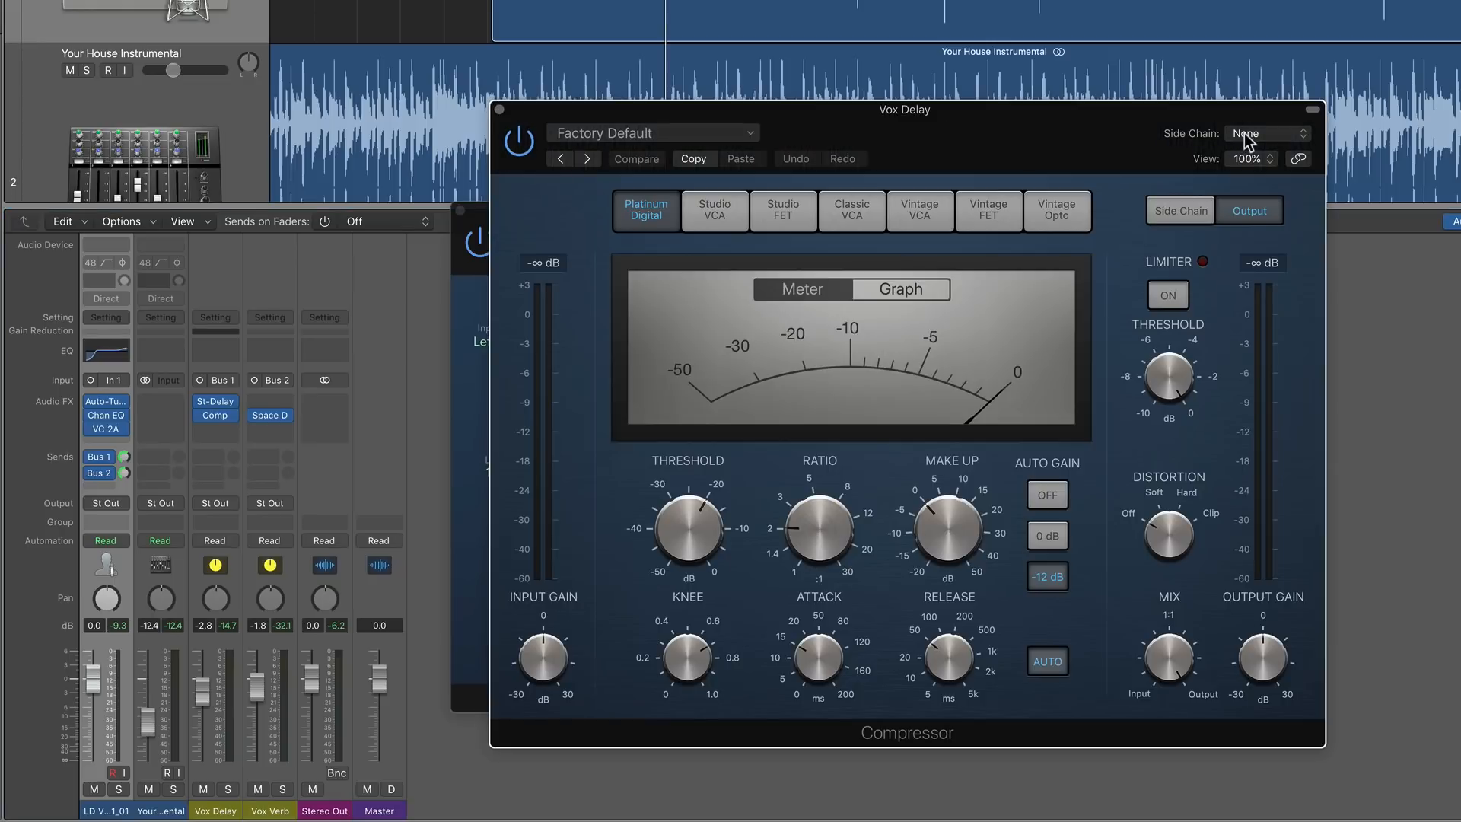
pyautogui.click(1244, 134)
pyautogui.moveTo(1255, 159)
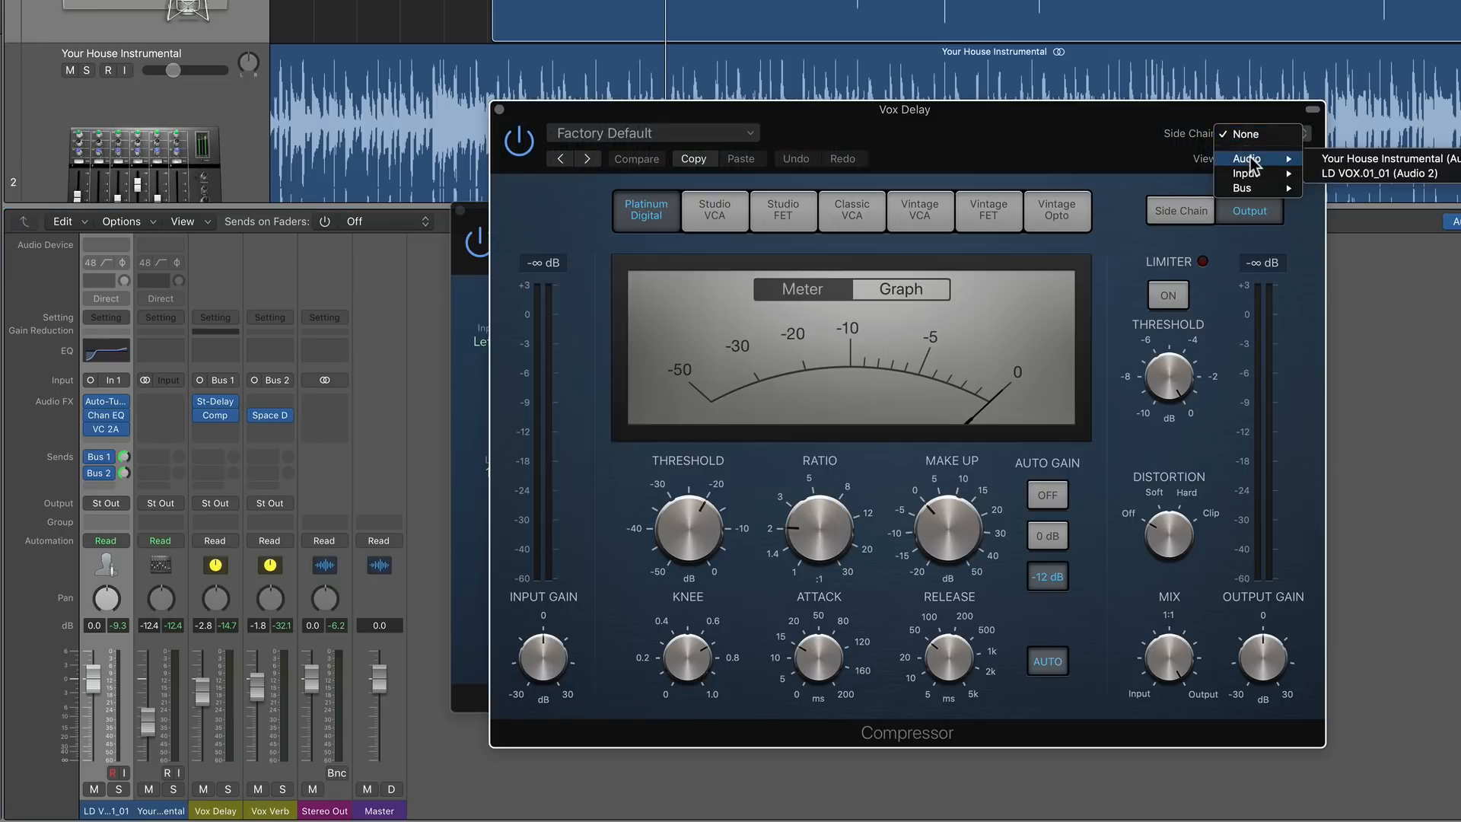
pyautogui.click(1366, 175)
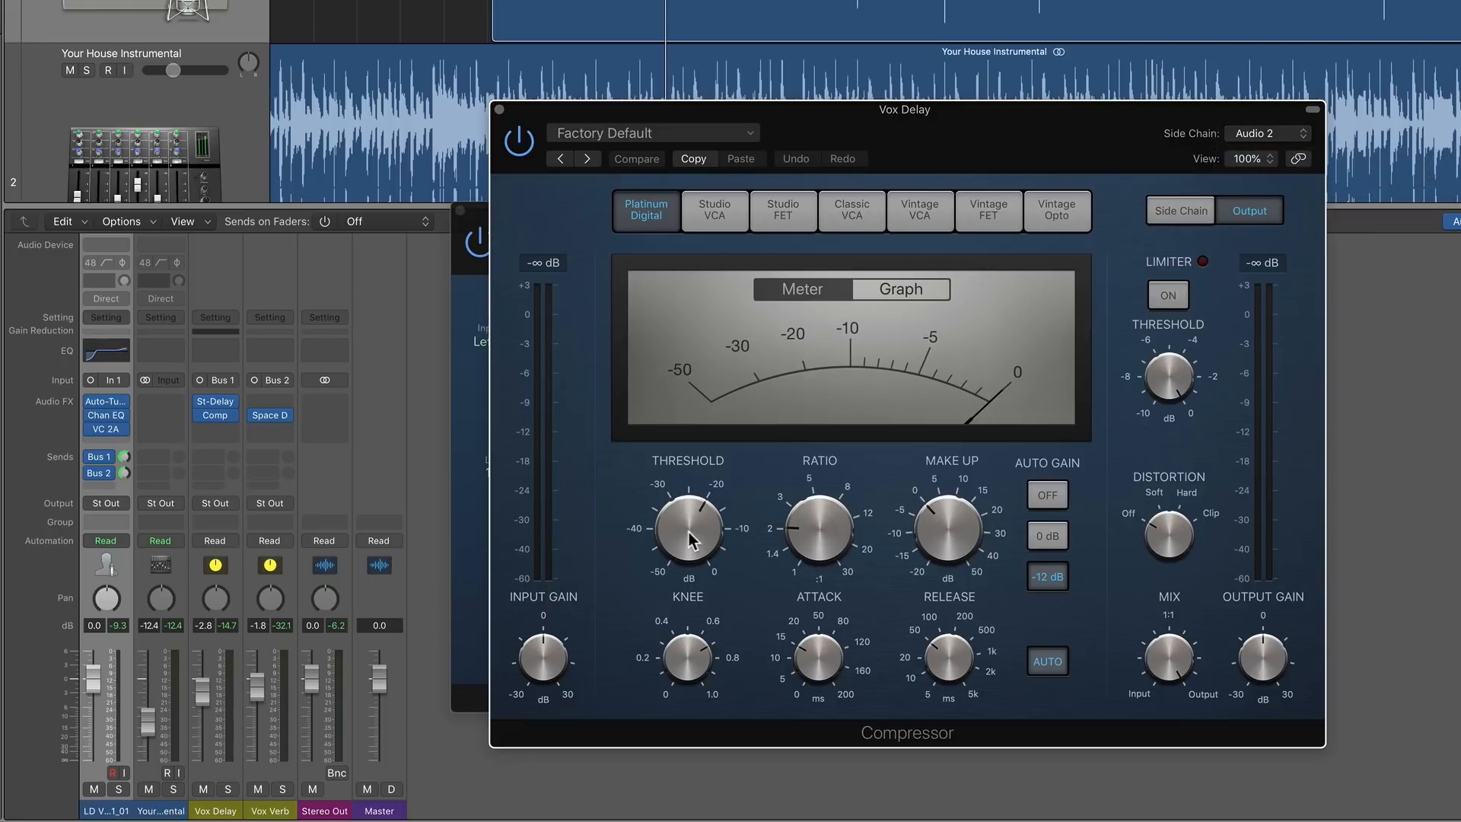
# Set the Compressor's threshold to -37.5 dB, raise its ratio above 5:1 and turn auto gain off while auditioning the ducking
pyautogui.moveTo(690, 541); pyautogui.dragTo(687, 603)
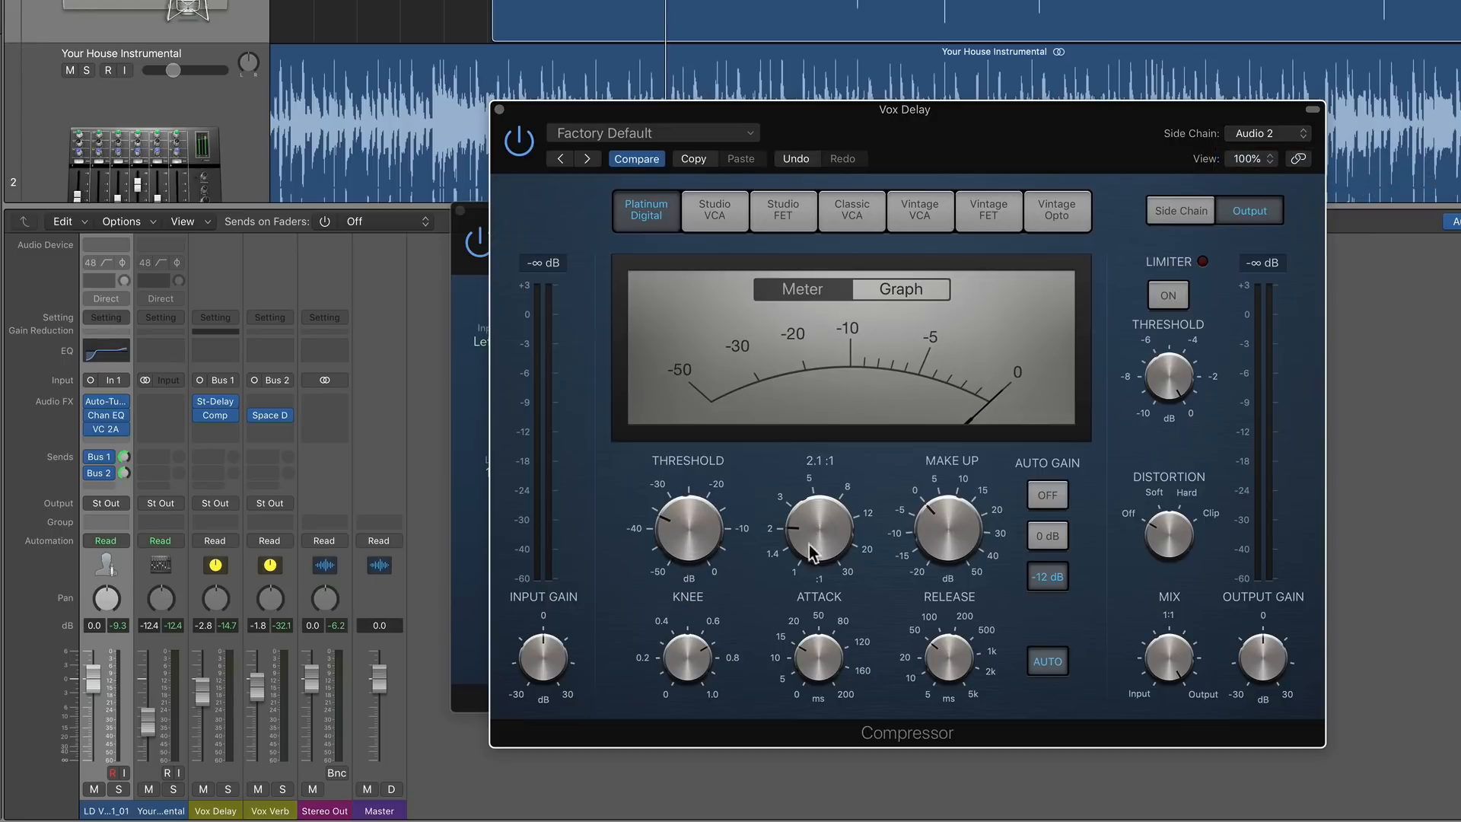
pyautogui.click(1048, 498)
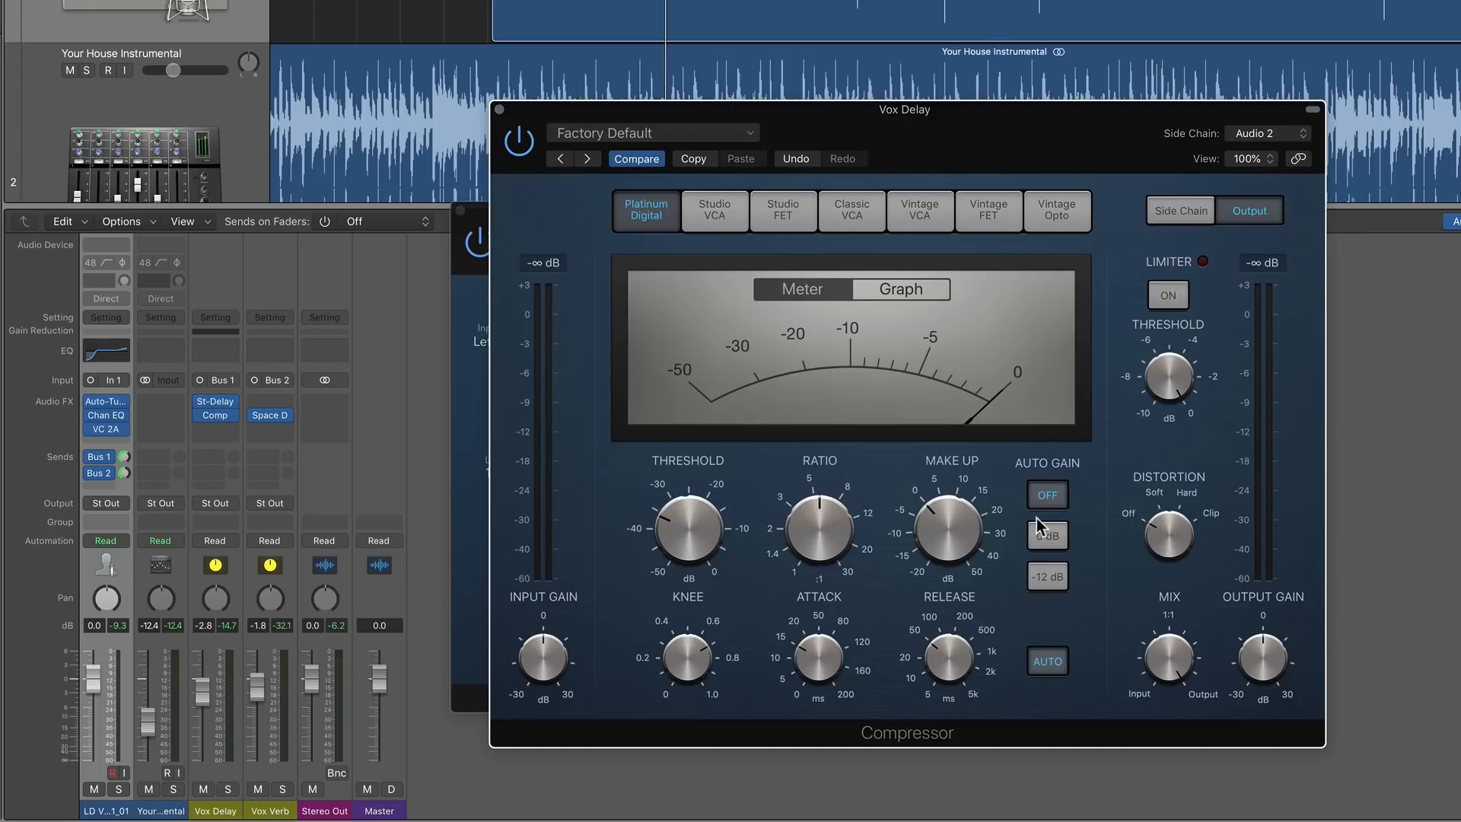
pyautogui.press('space')
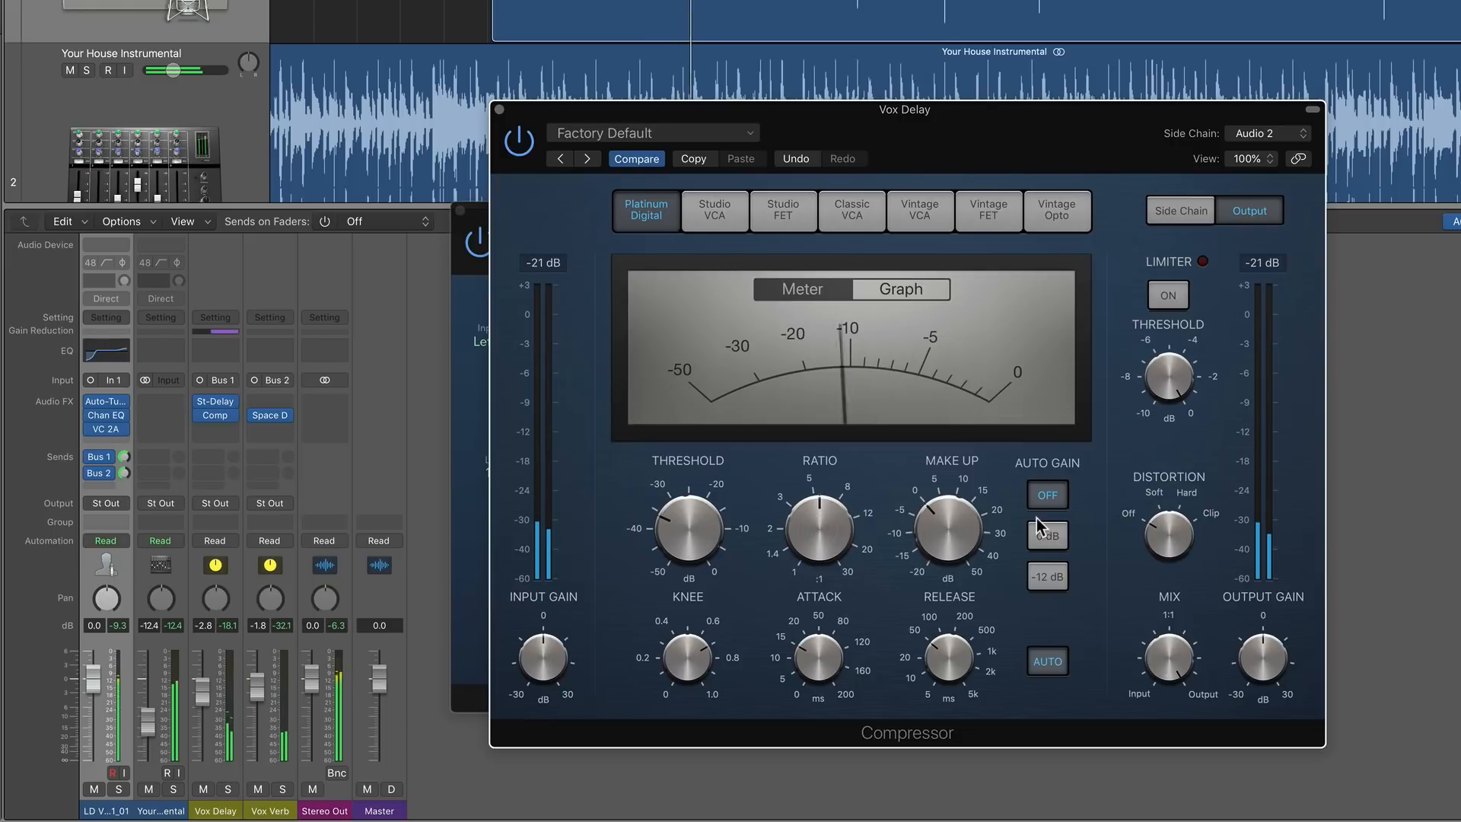
pyautogui.moveTo(838, 523); pyautogui.dragTo(838, 516)
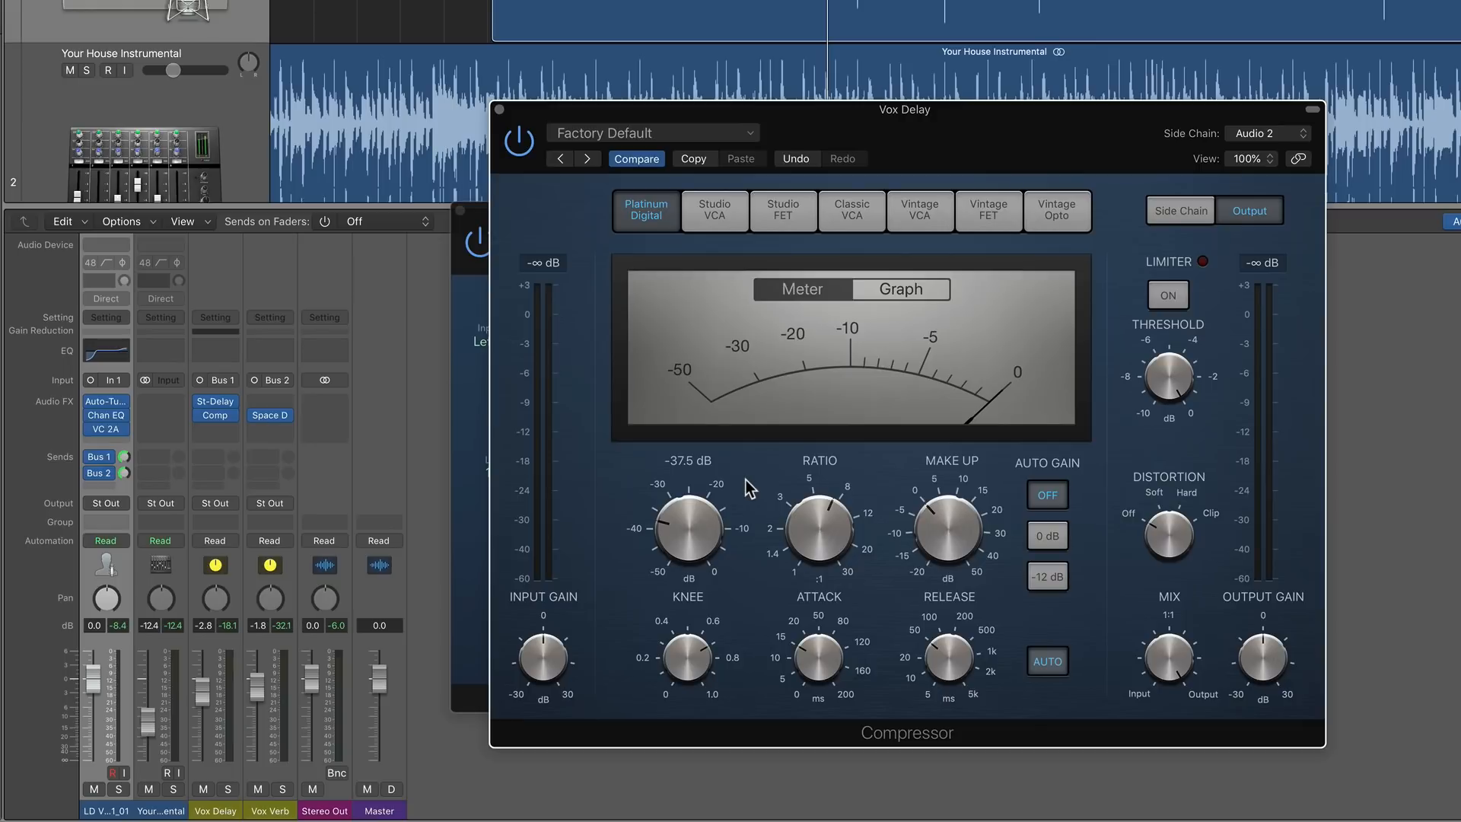
# Set the Compressor's attack to 59 ms, turn automatic release off and set the release to about 930 ms during playback
pyautogui.moveTo(856, 682)
pyautogui.click(1052, 665)
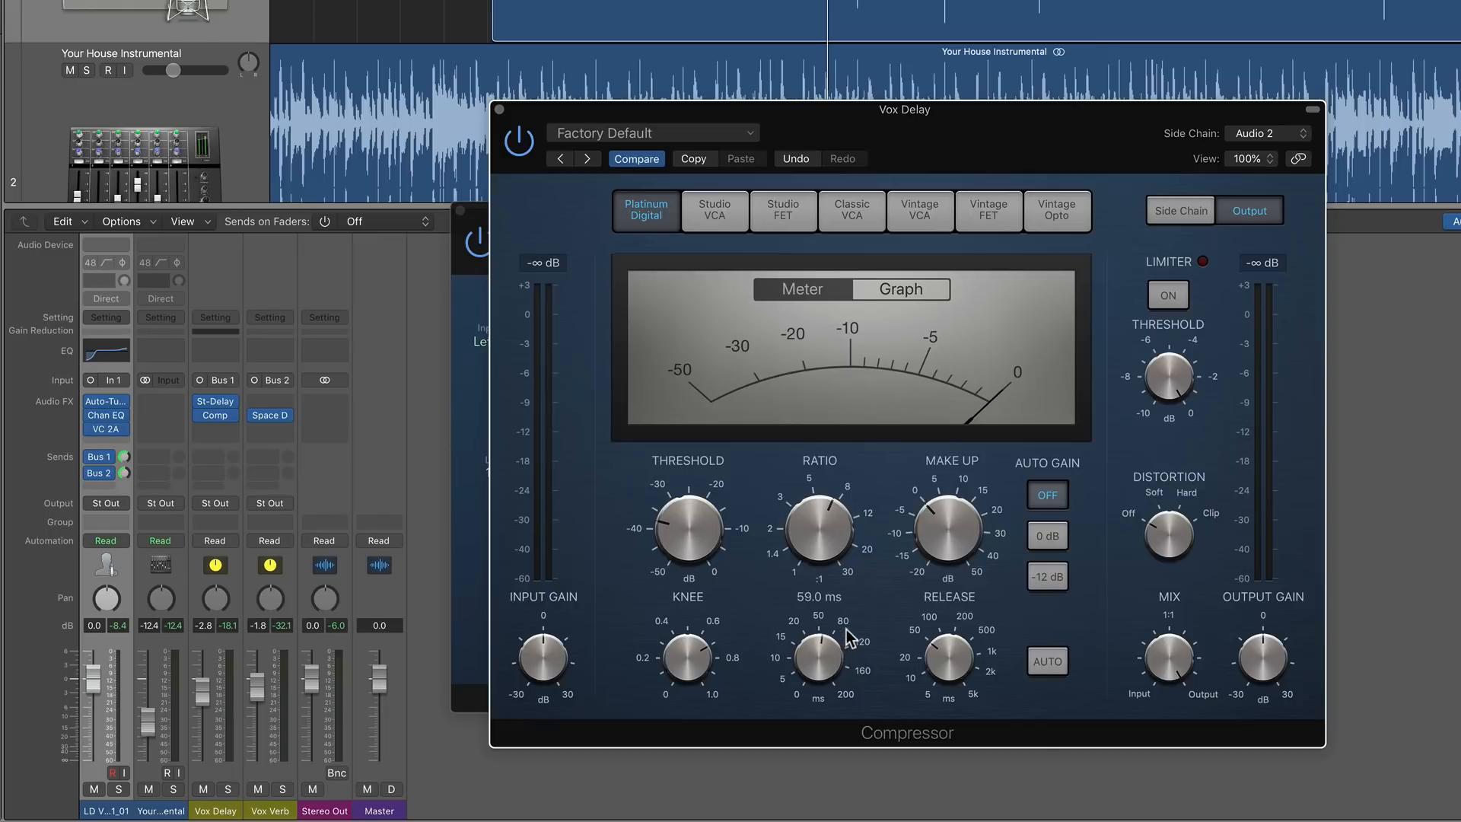
pyautogui.moveTo(931, 672)
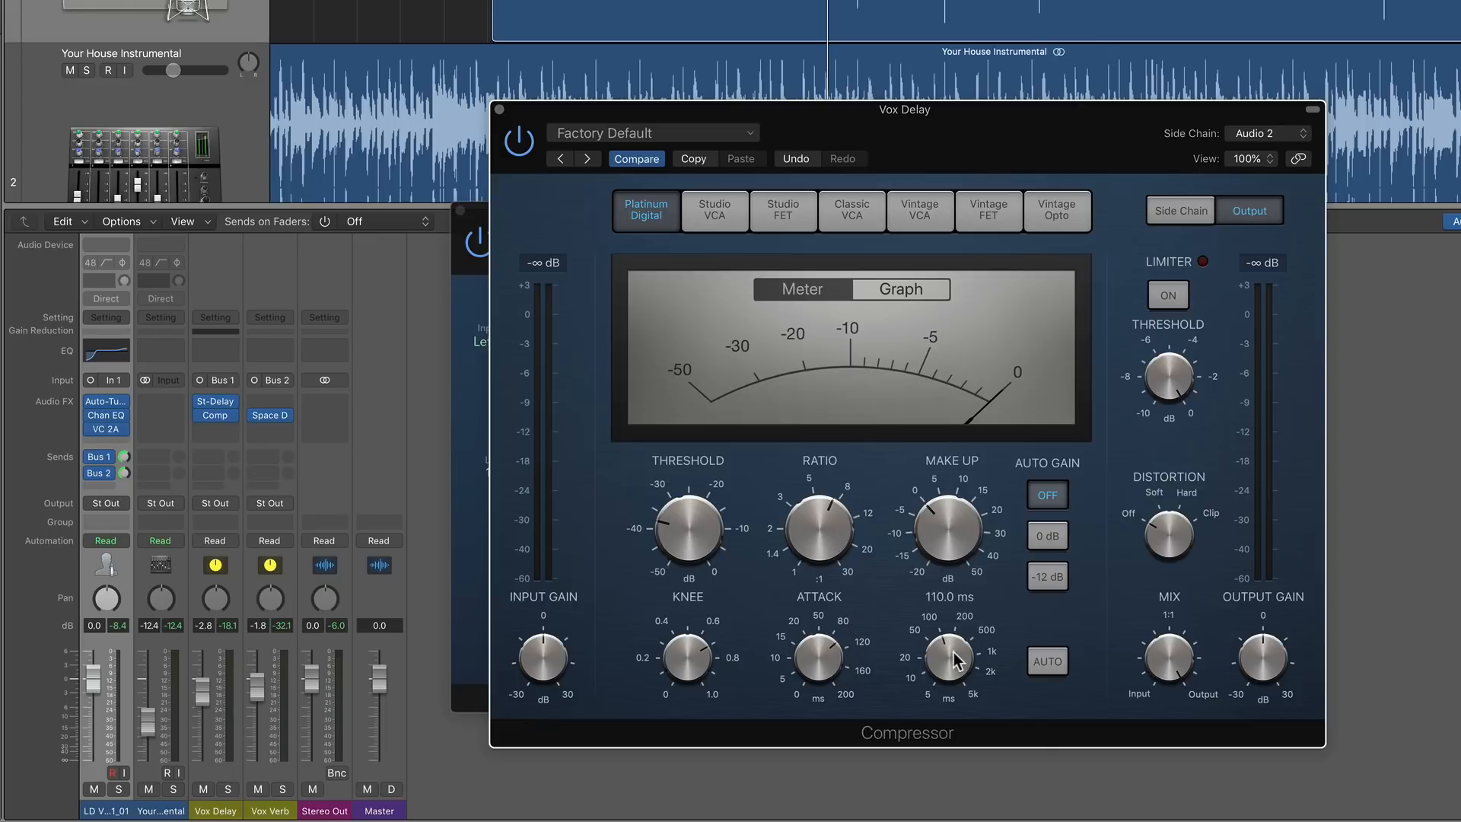
pyautogui.moveTo(953, 660); pyautogui.dragTo(962, 631)
pyautogui.press('space')
pyautogui.moveTo(957, 648)
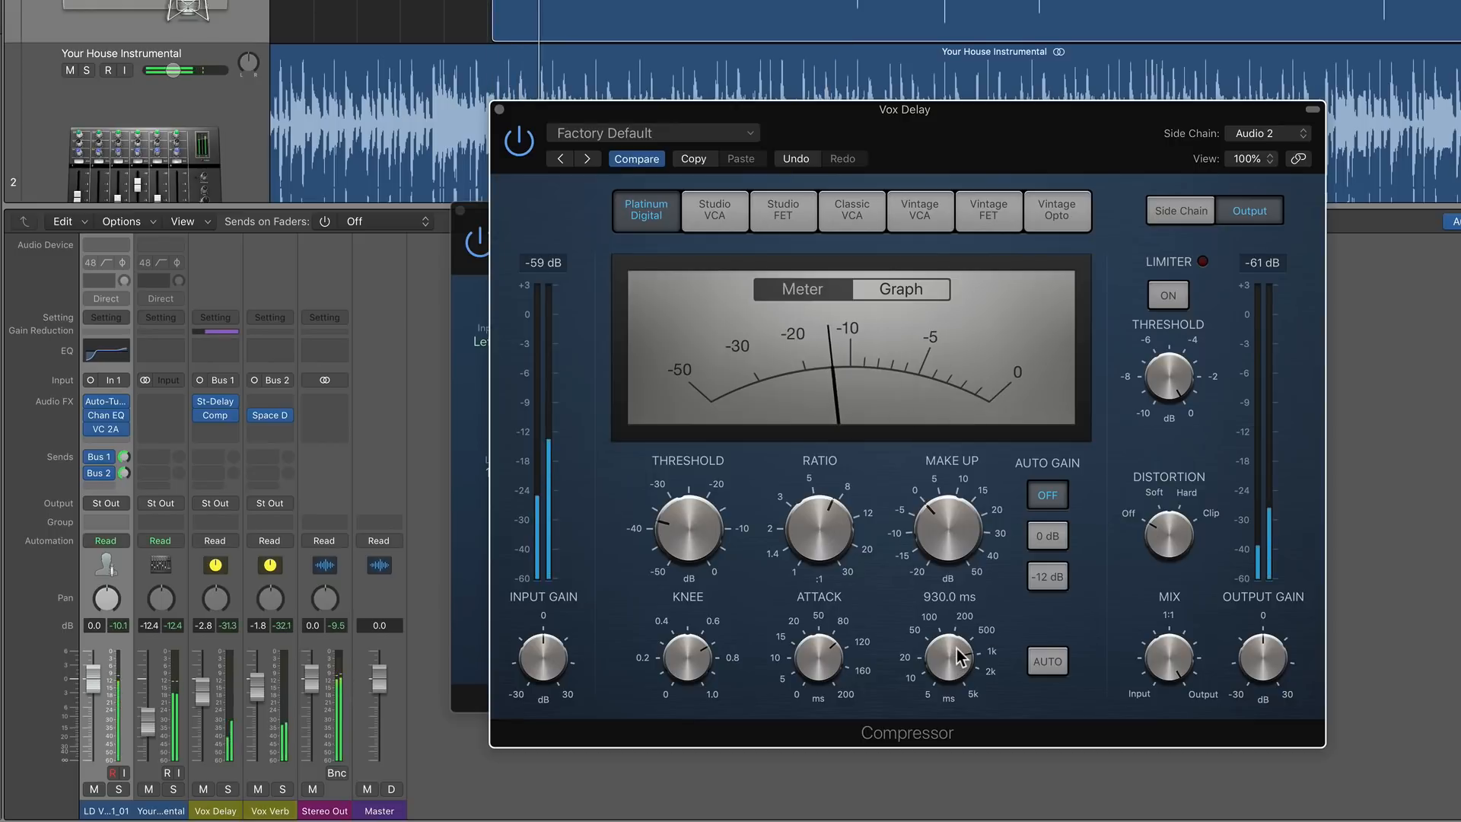
# Raise the Compressor's attack and threshold and fine-tune its ratio around 6.6:1 while the song plays
pyautogui.moveTo(837, 655)
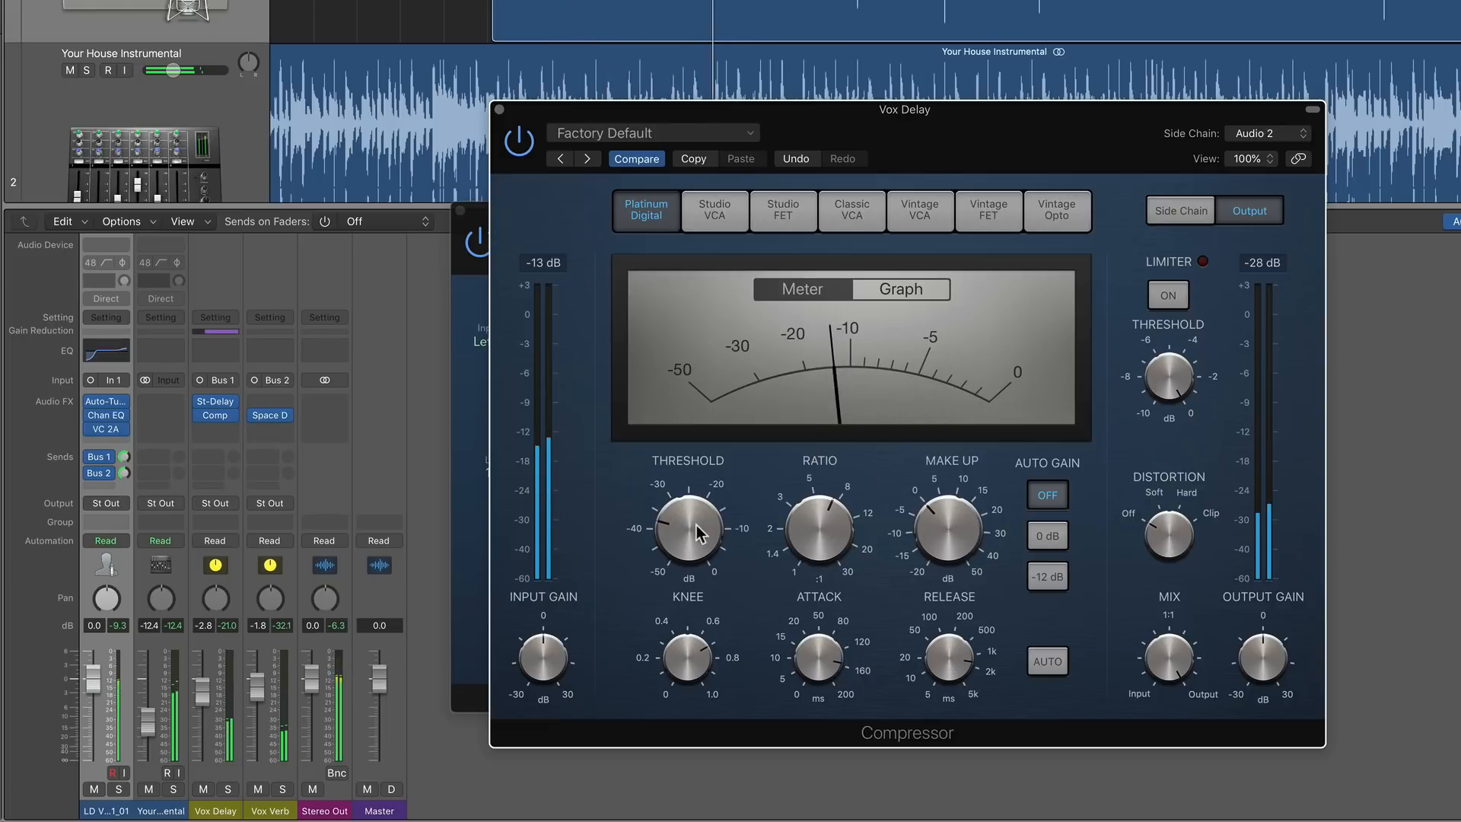
pyautogui.moveTo(840, 528)
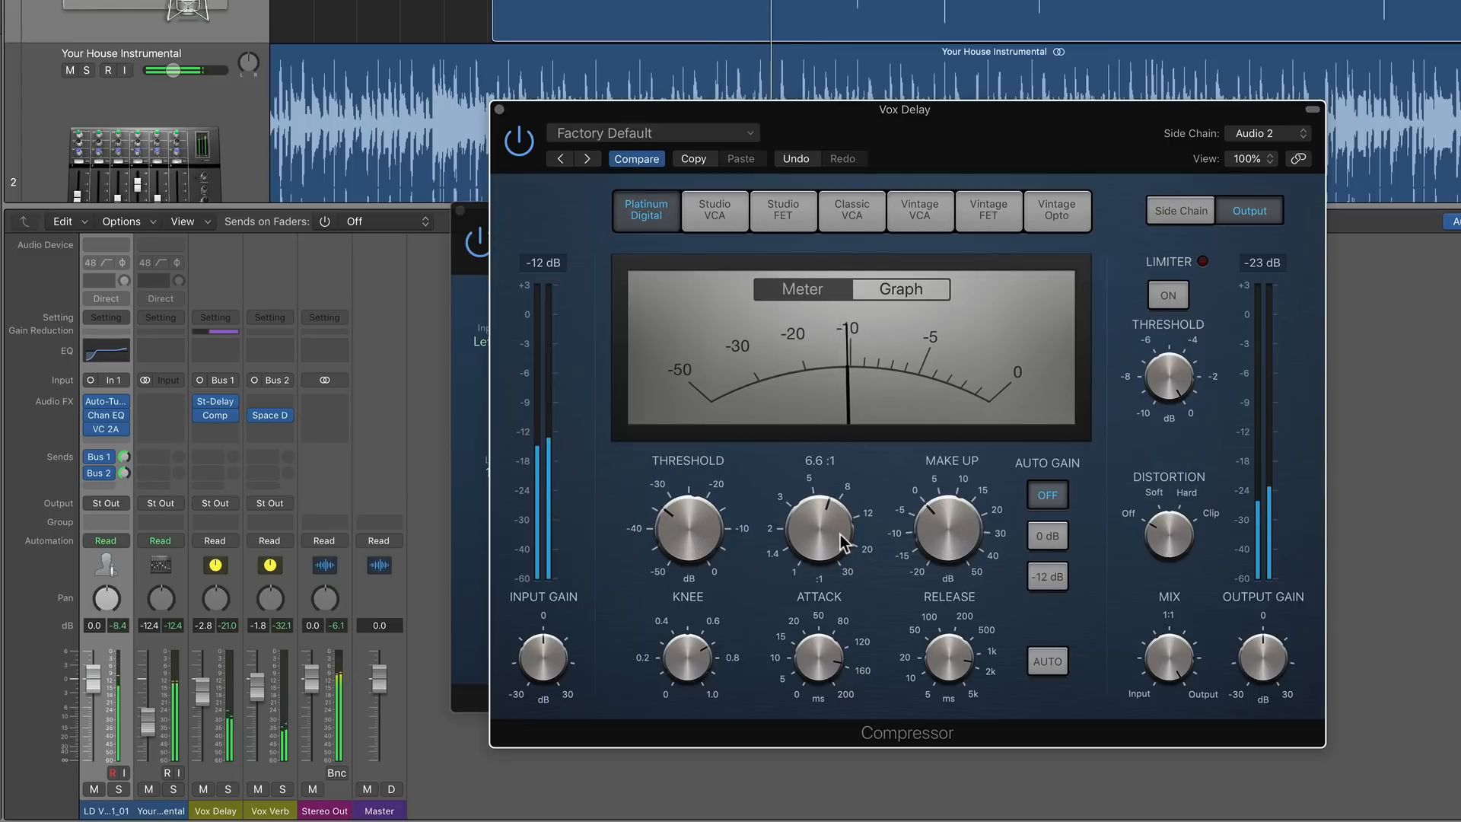
pyautogui.moveTo(840, 534); pyautogui.dragTo(838, 538)
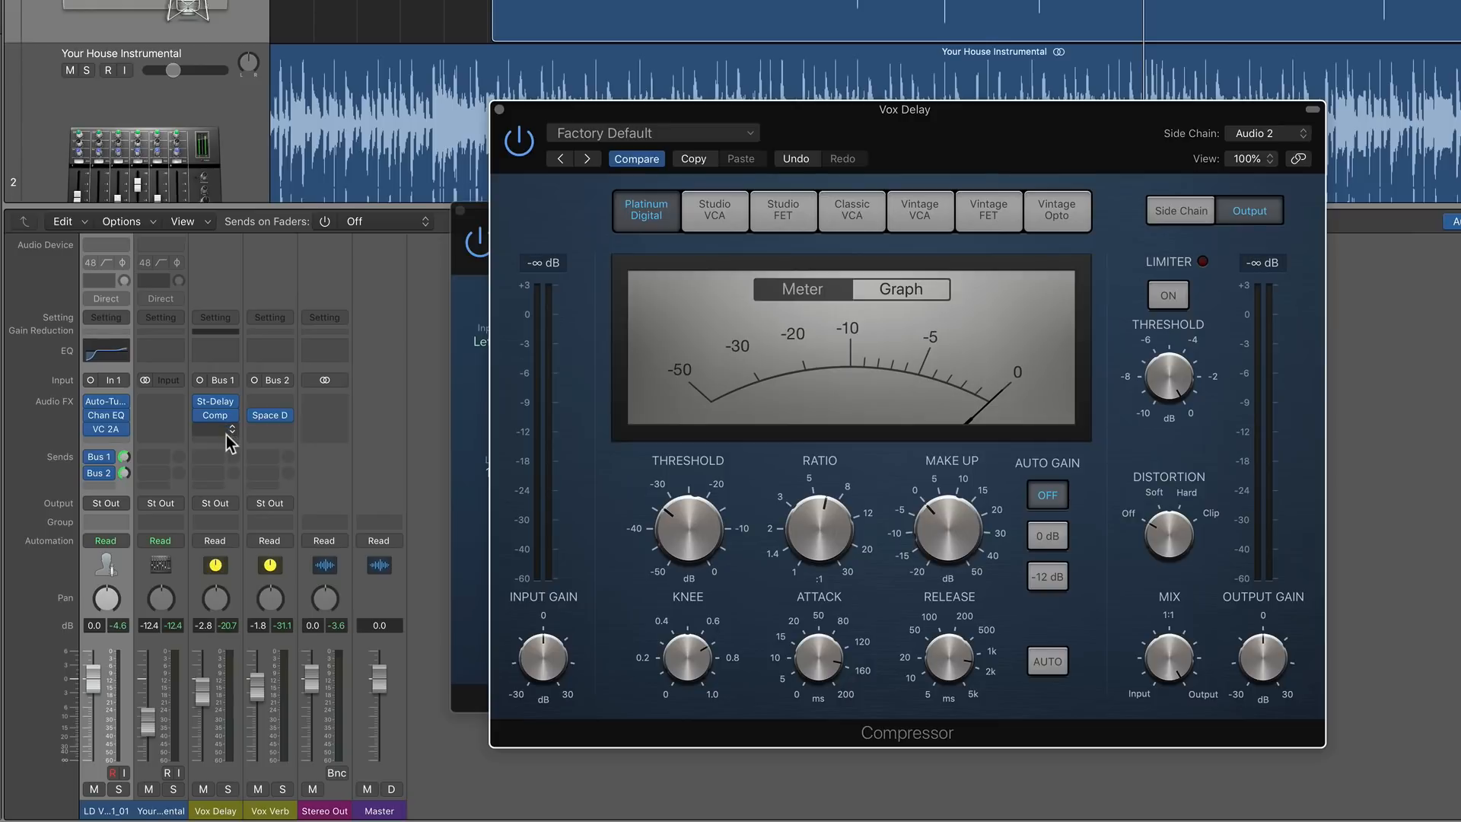
# Copy Space Designer from Vox Verb to below the Compressor on Vox Delay and load the 05.1s Shimmering Plate preset
pyautogui.moveTo(272, 422); pyautogui.dragTo(221, 428)
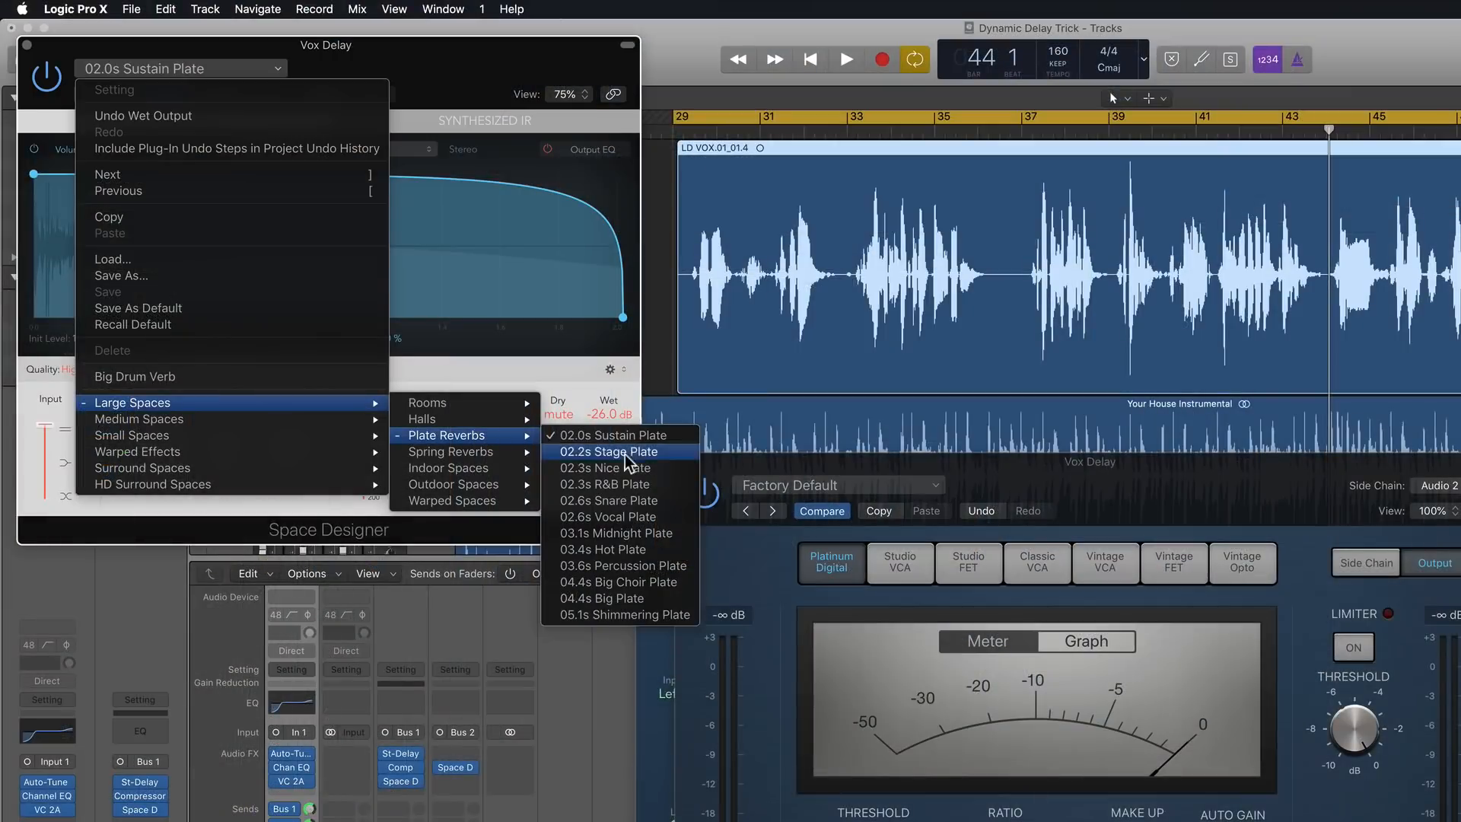
pyautogui.click(636, 615)
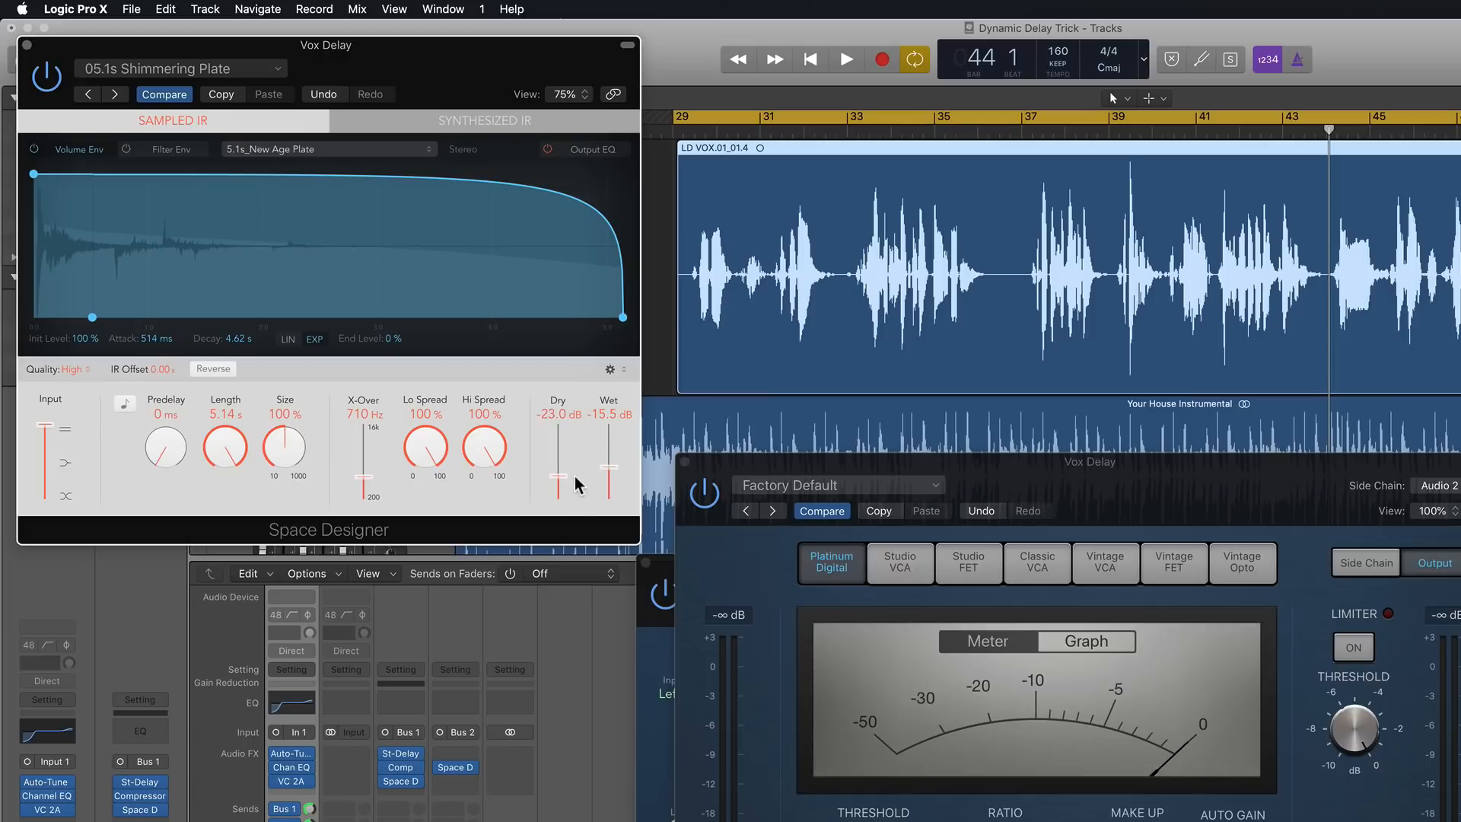
# Balance Space Designer on Vox Delay to -7.2 dB dry and -18.0 dB wet while auditioning the song, and close its window
pyautogui.moveTo(578, 484); pyautogui.dragTo(578, 512)
pyautogui.moveTo(591, 463); pyautogui.dragTo(593, 444)
pyautogui.press('space')
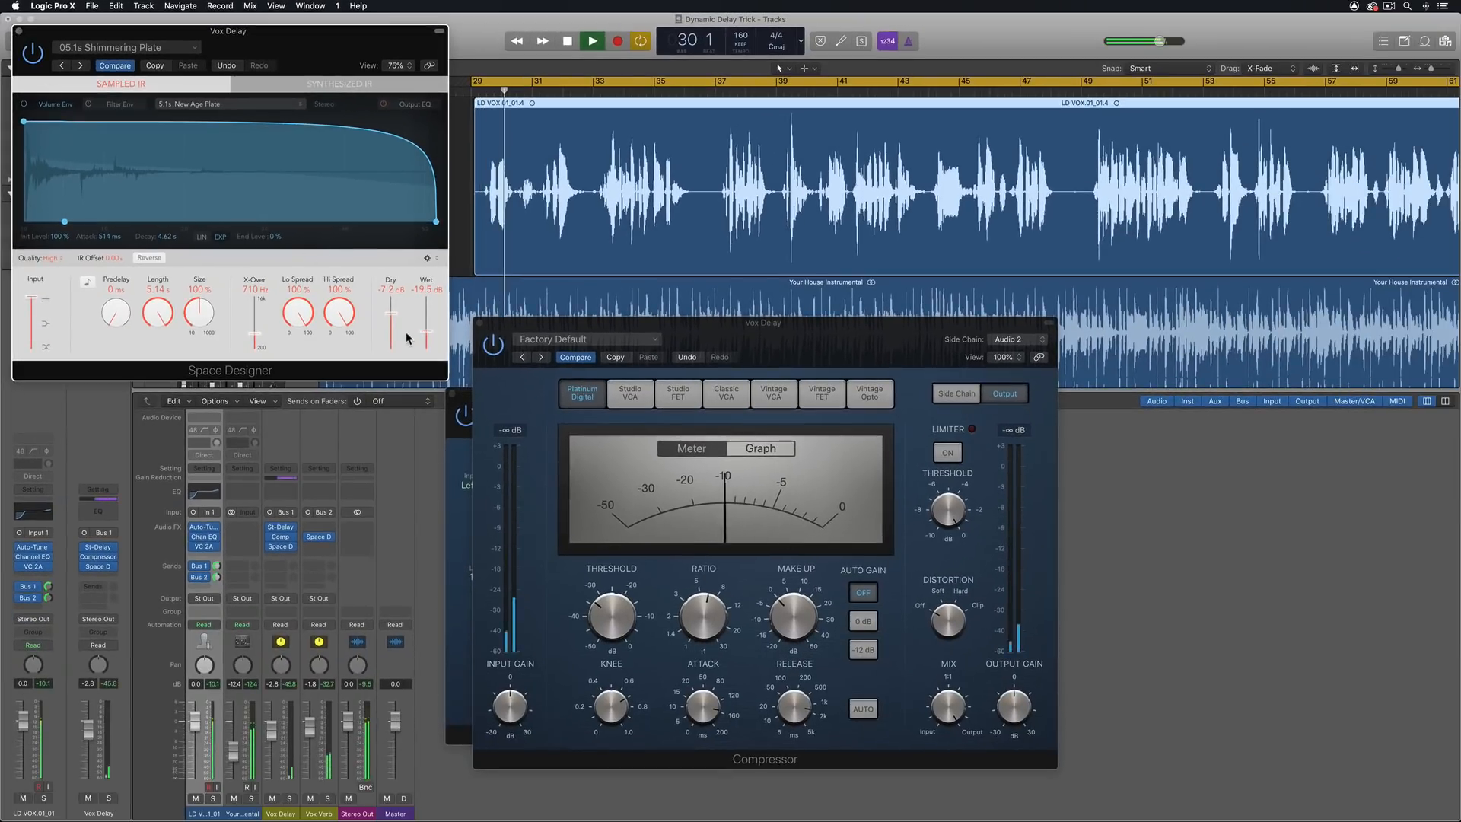
pyautogui.moveTo(429, 332); pyautogui.dragTo(432, 336)
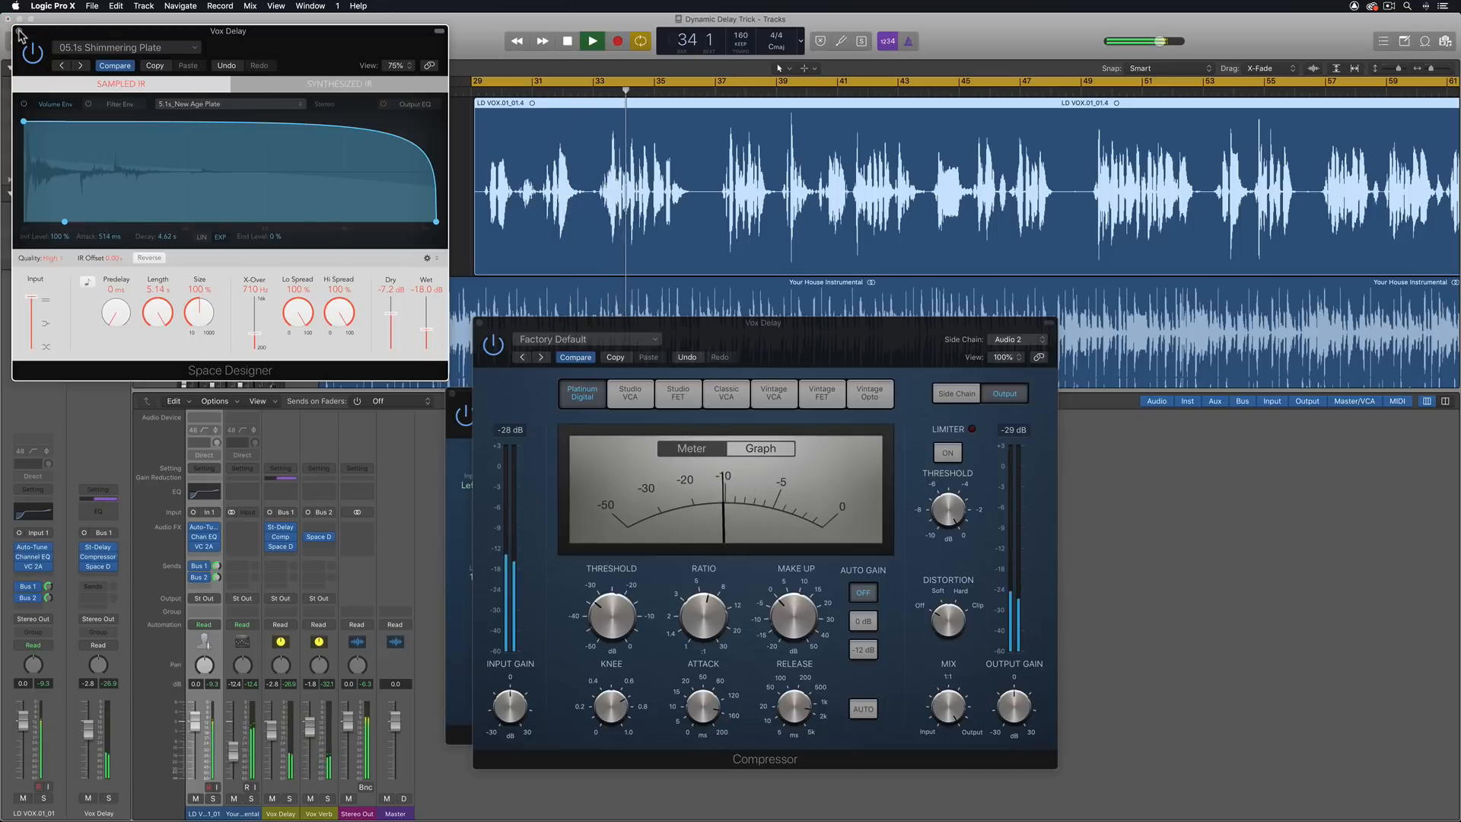
pyautogui.click(19, 32)
# Lower the Compressor's threshold and raise its ratio for stronger ducking, following the song until about bar 56 before stopping playback
pyautogui.moveTo(606, 637)
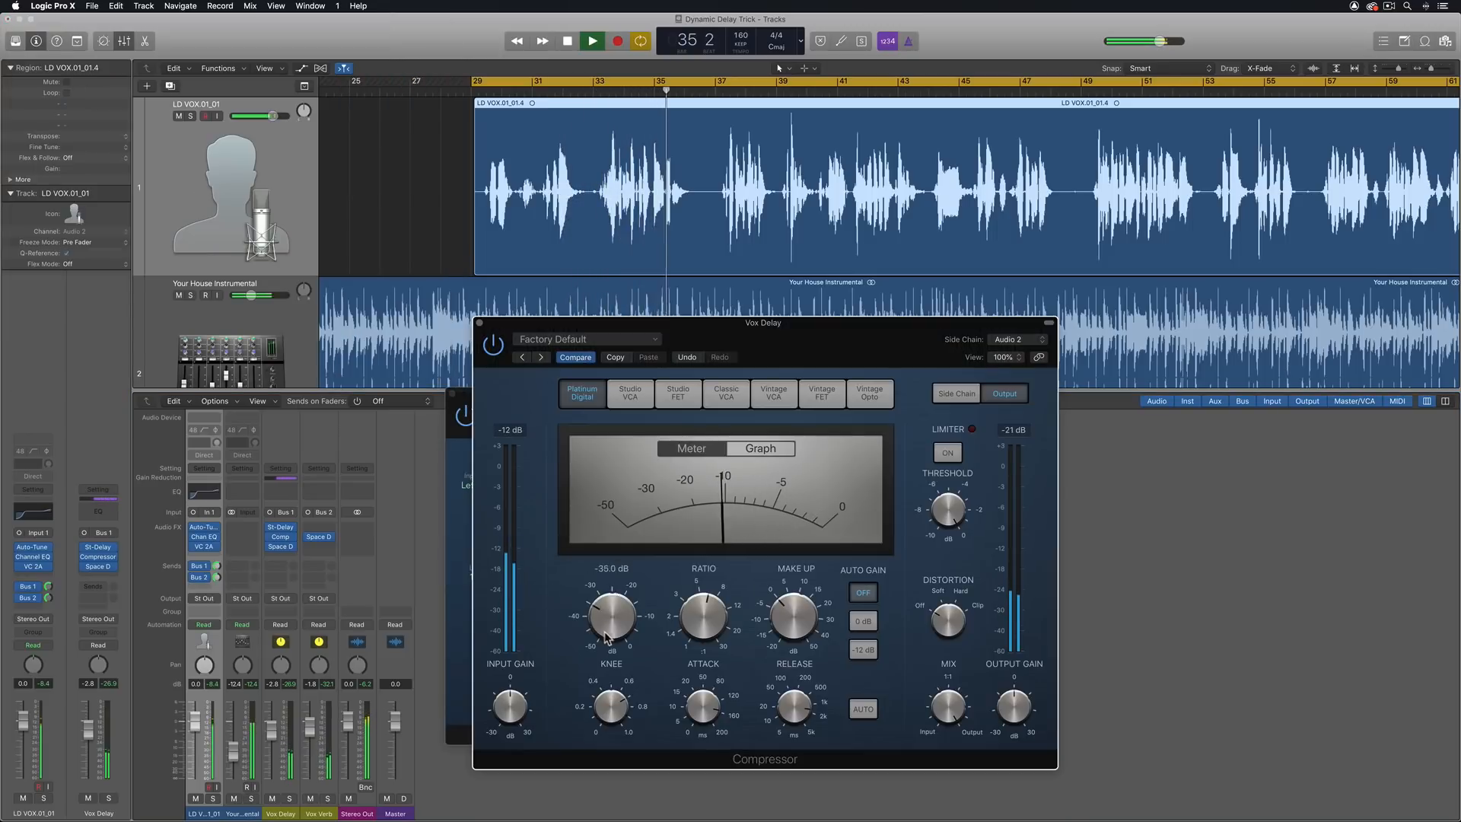
pyautogui.moveTo(607, 637); pyautogui.dragTo(608, 644)
pyautogui.moveTo(706, 627); pyautogui.dragTo(710, 611)
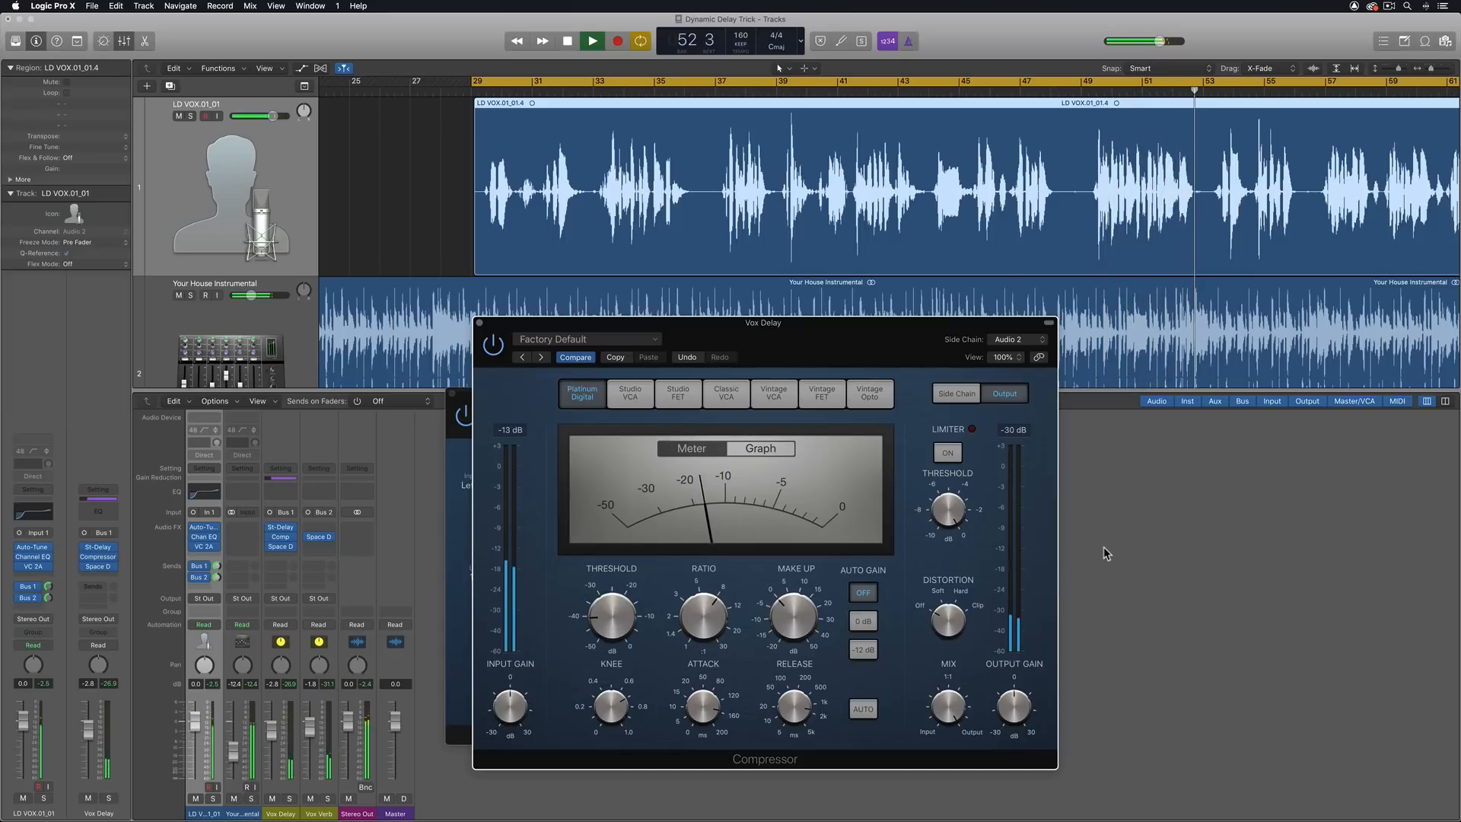
pyautogui.hscroll(5, 1164, 312)
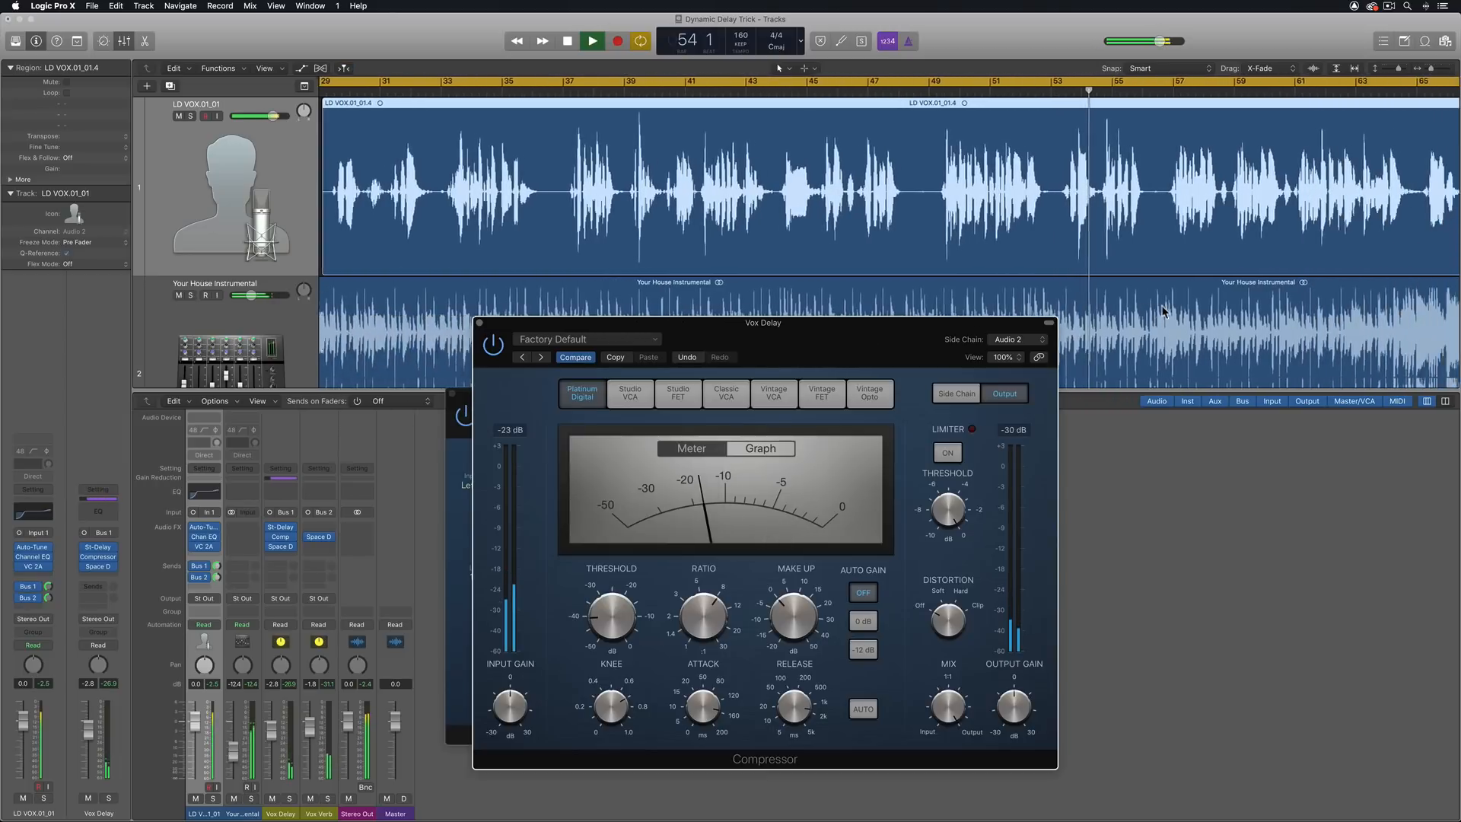
pyautogui.hscroll(20, 1162, 310)
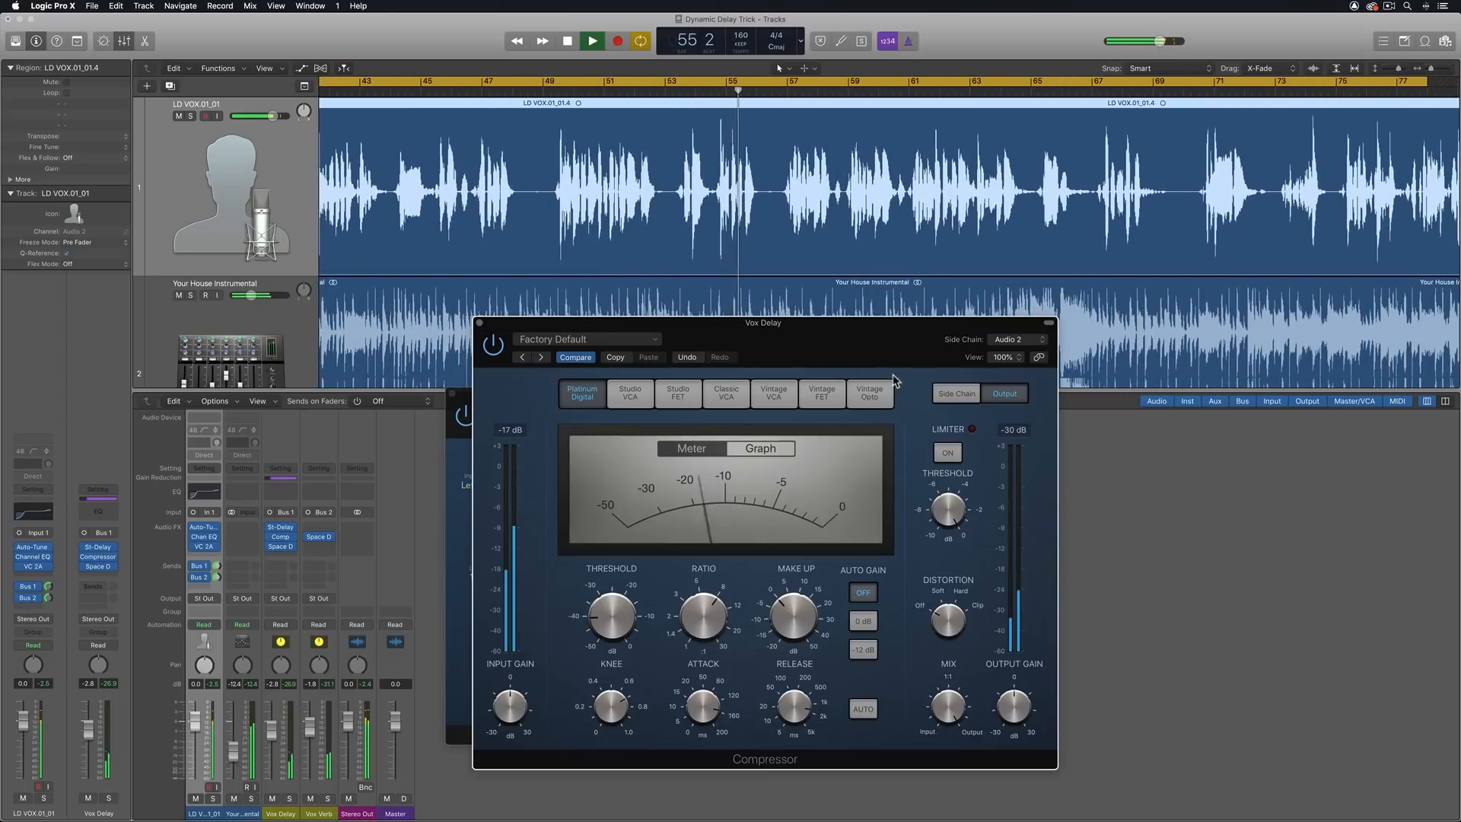
pyautogui.press('space')
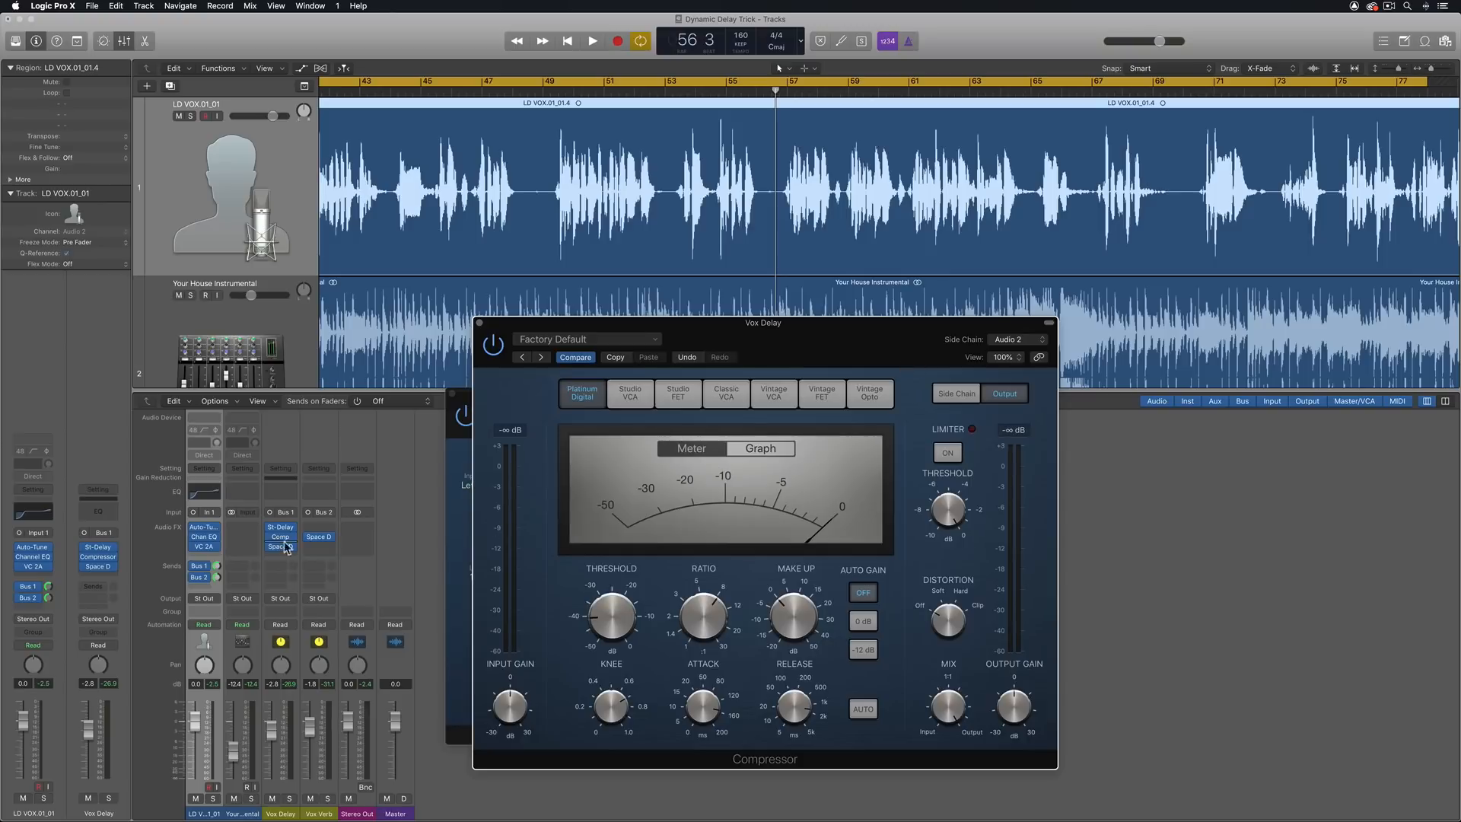
# Turn cycle mode off and audition Vox Delay from bar 49 with its Compressor and Space Designer temporarily bypassed
pyautogui.moveTo(270, 537); pyautogui.dragTo(267, 547)
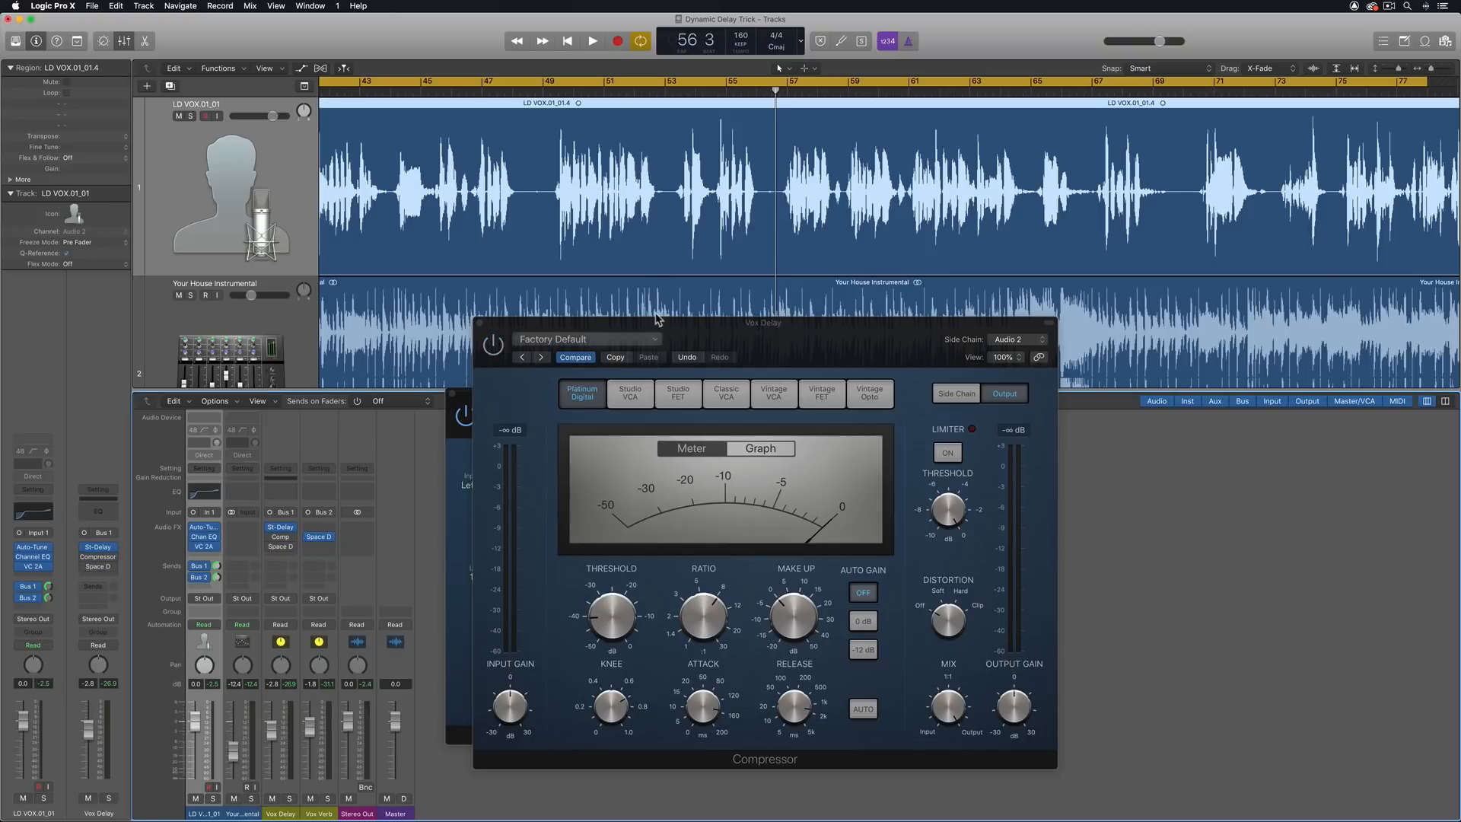
pyautogui.press('c')
pyautogui.click(542, 91)
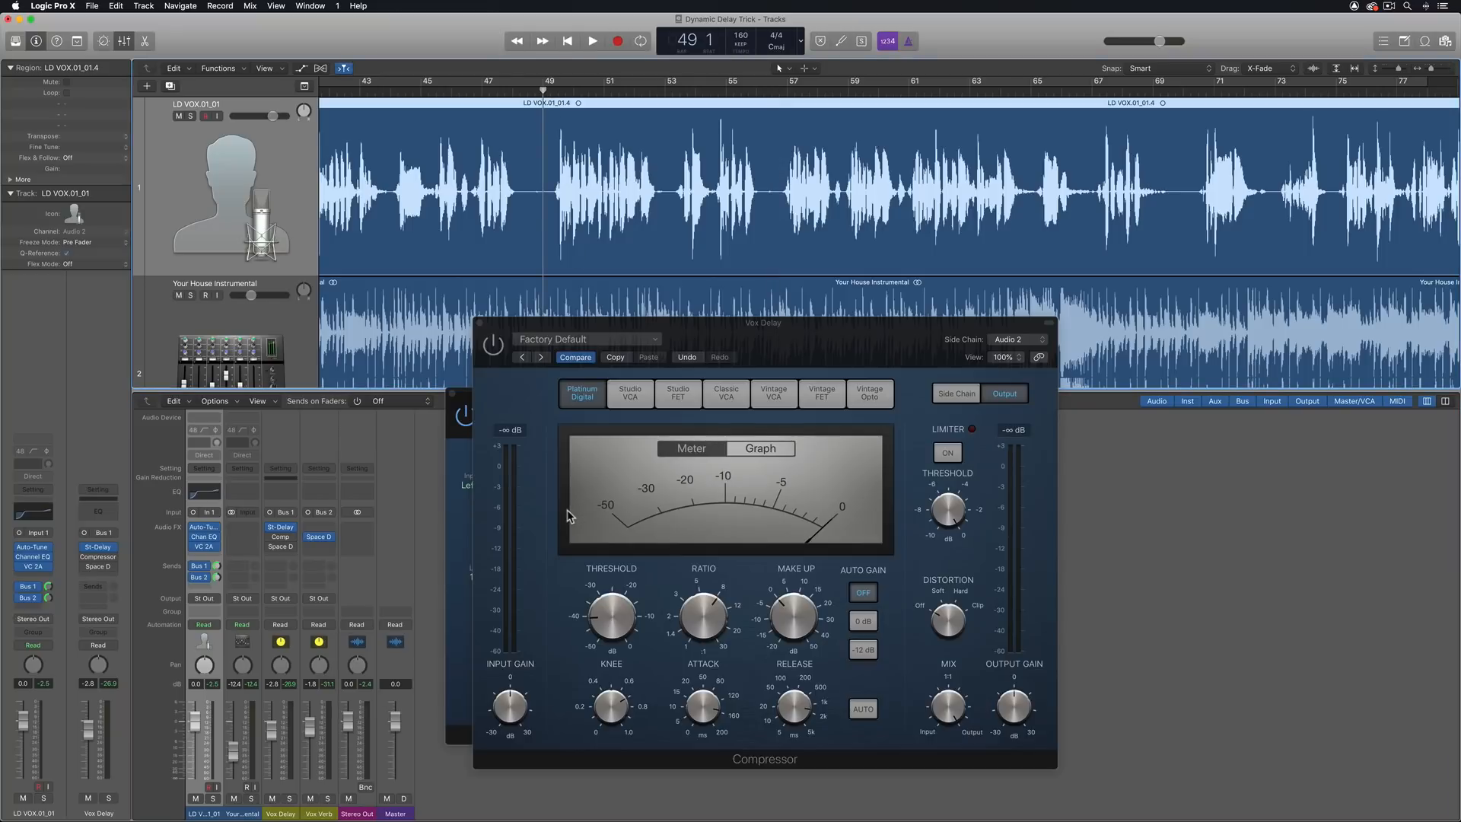
pyautogui.press('space')
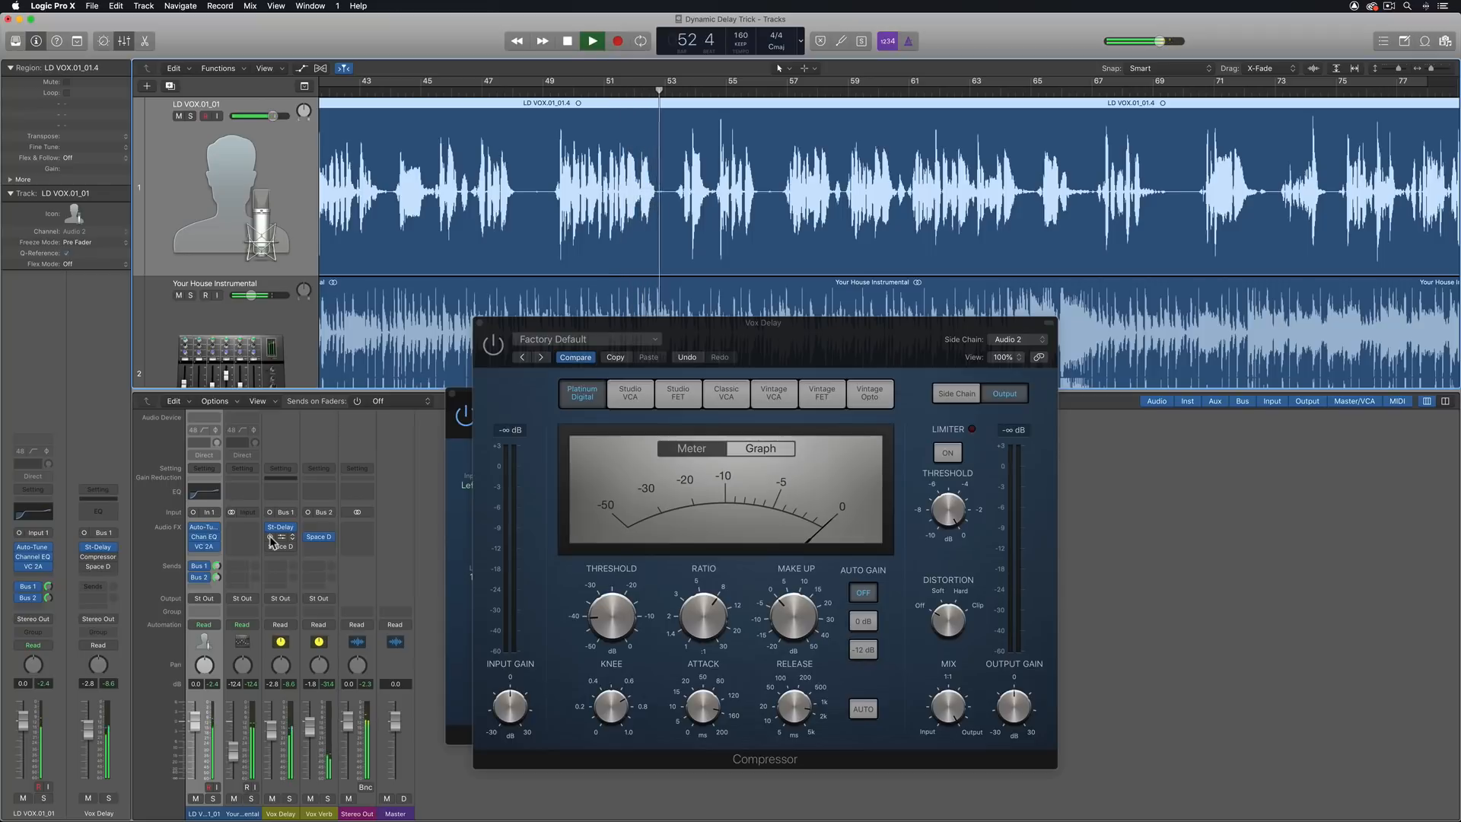
pyautogui.press('space')
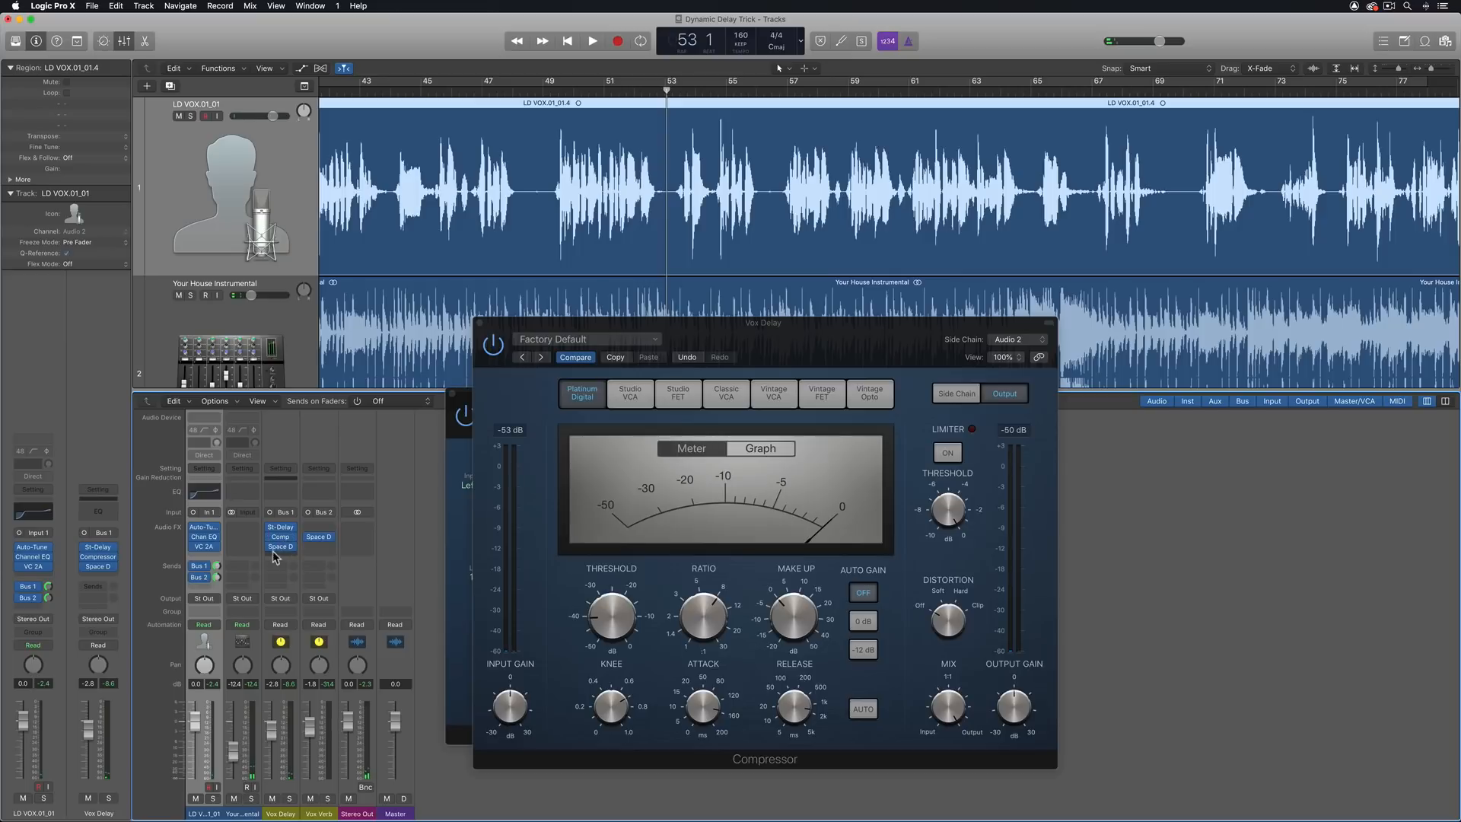
# Replay the vocal from around bar 49 with both plug-ins active and raise the Vox Delay channel's fader to -2.0 dB
pyautogui.click(553, 94)
pyautogui.press('space')
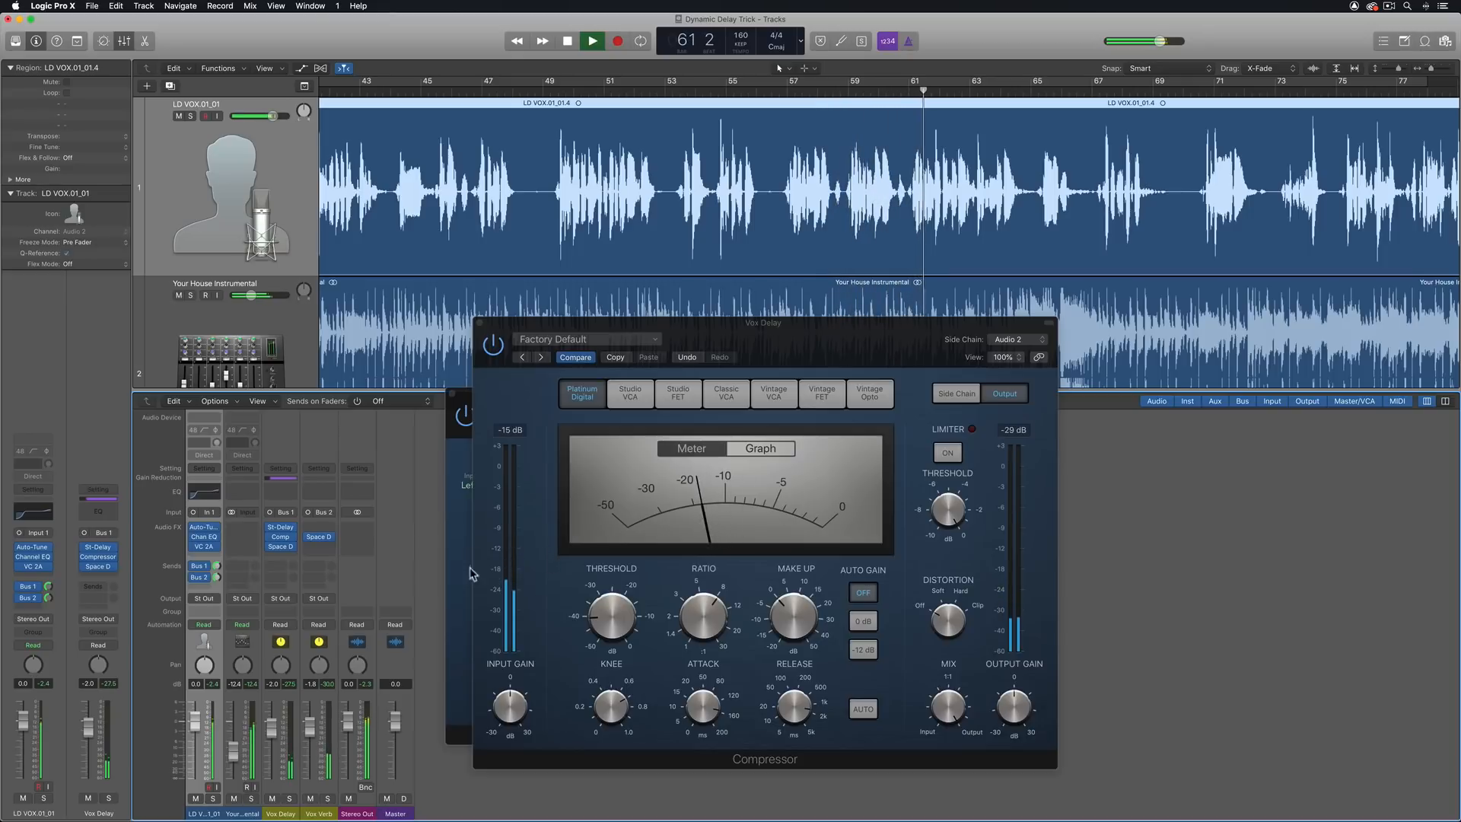
pyautogui.click(791, 714)
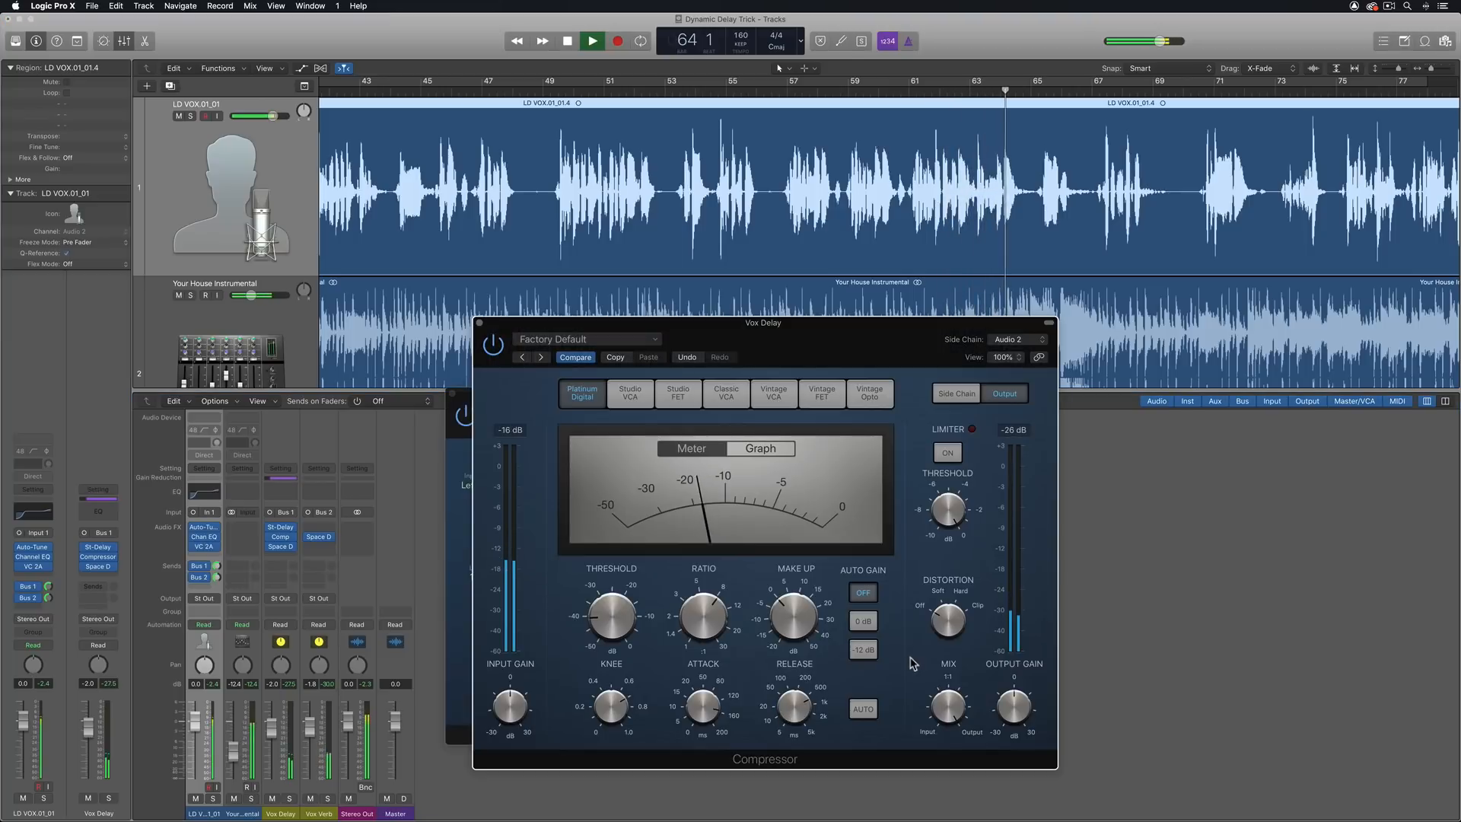
pyautogui.press('space')
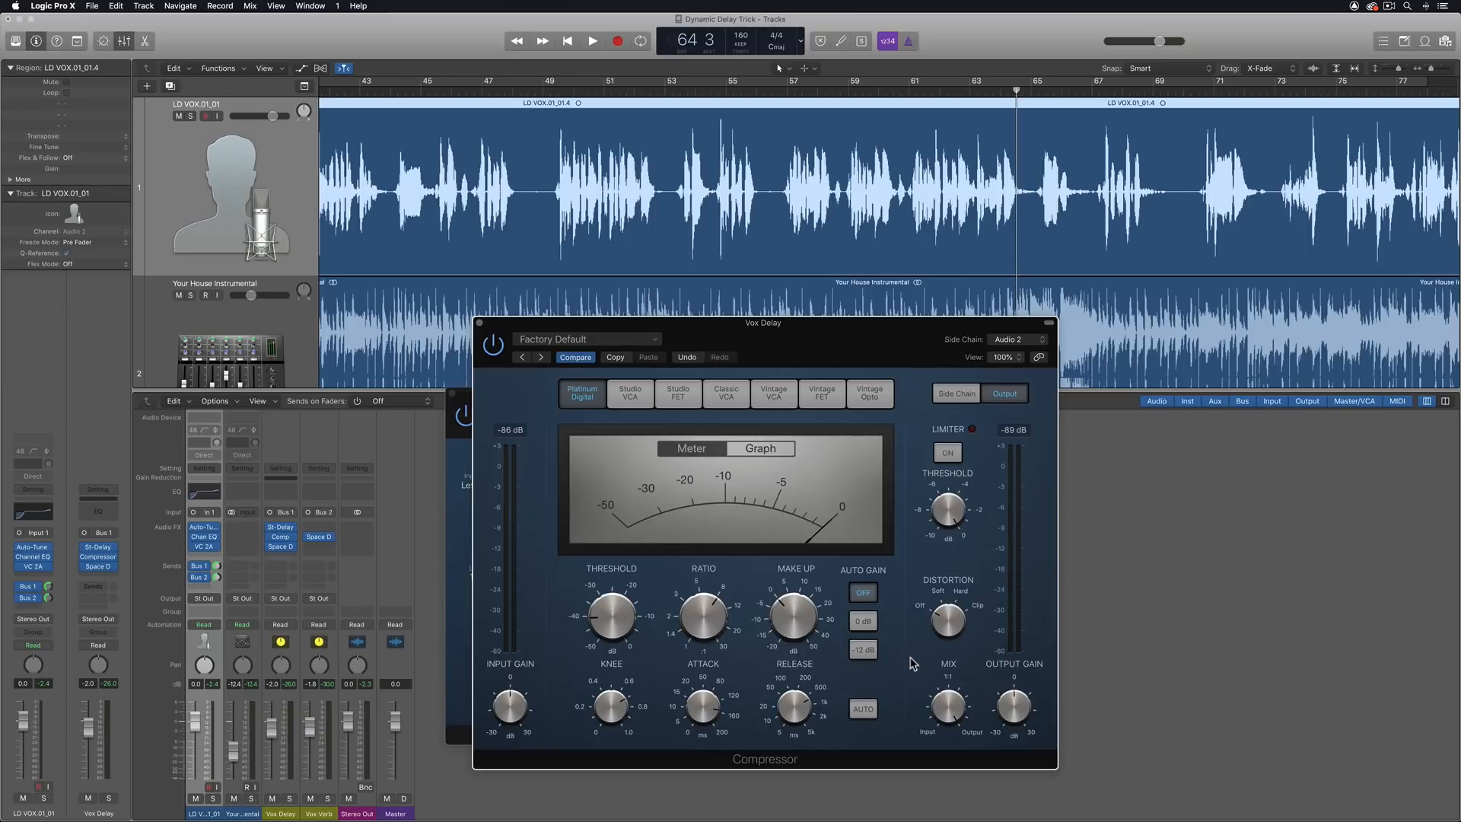
# Review the Stereo Delay and Compressor settings on Vox Delay, and reopen its Space Designer
pyautogui.click(461, 553)
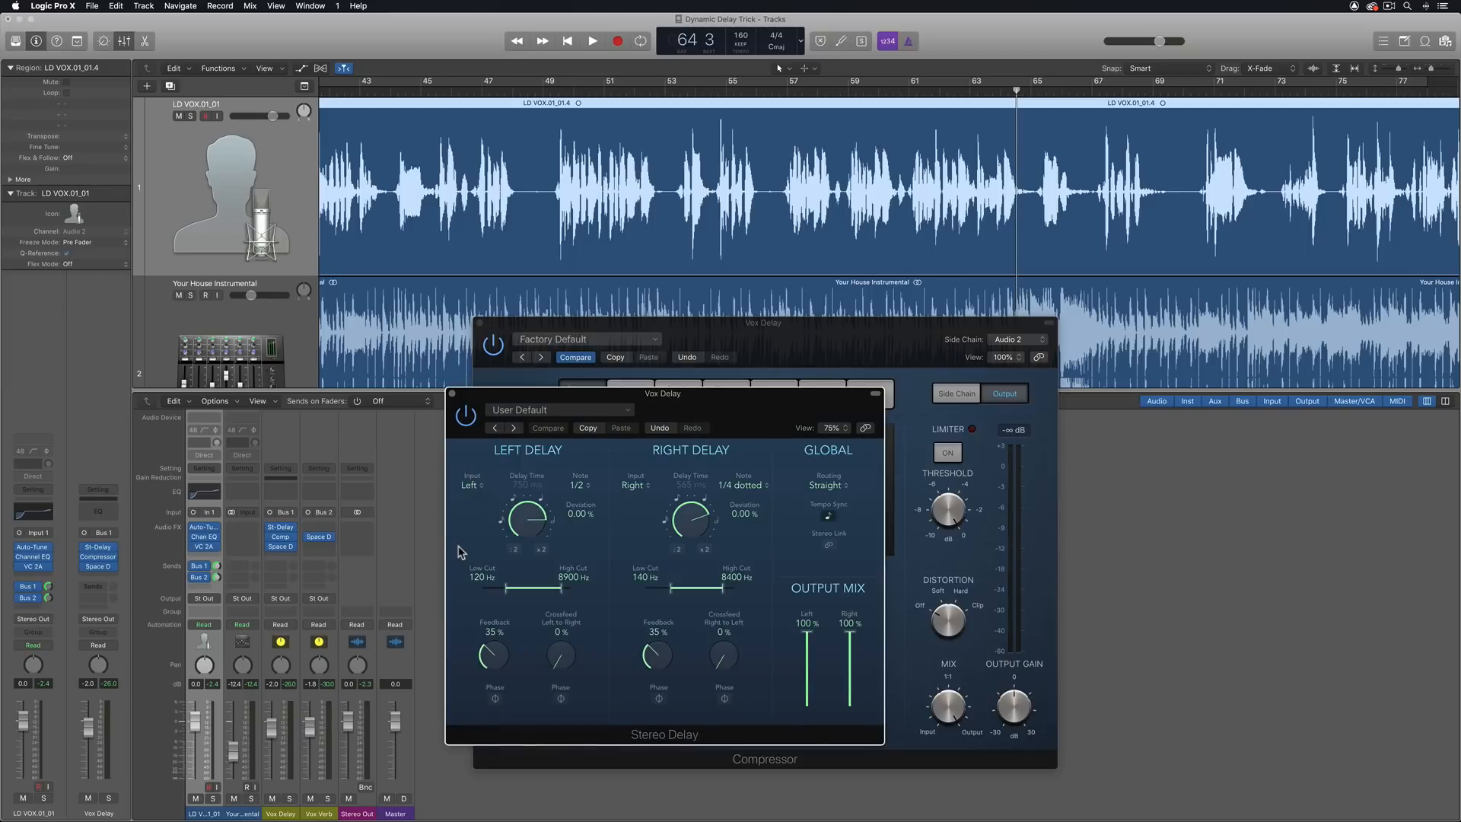
pyautogui.click(833, 368)
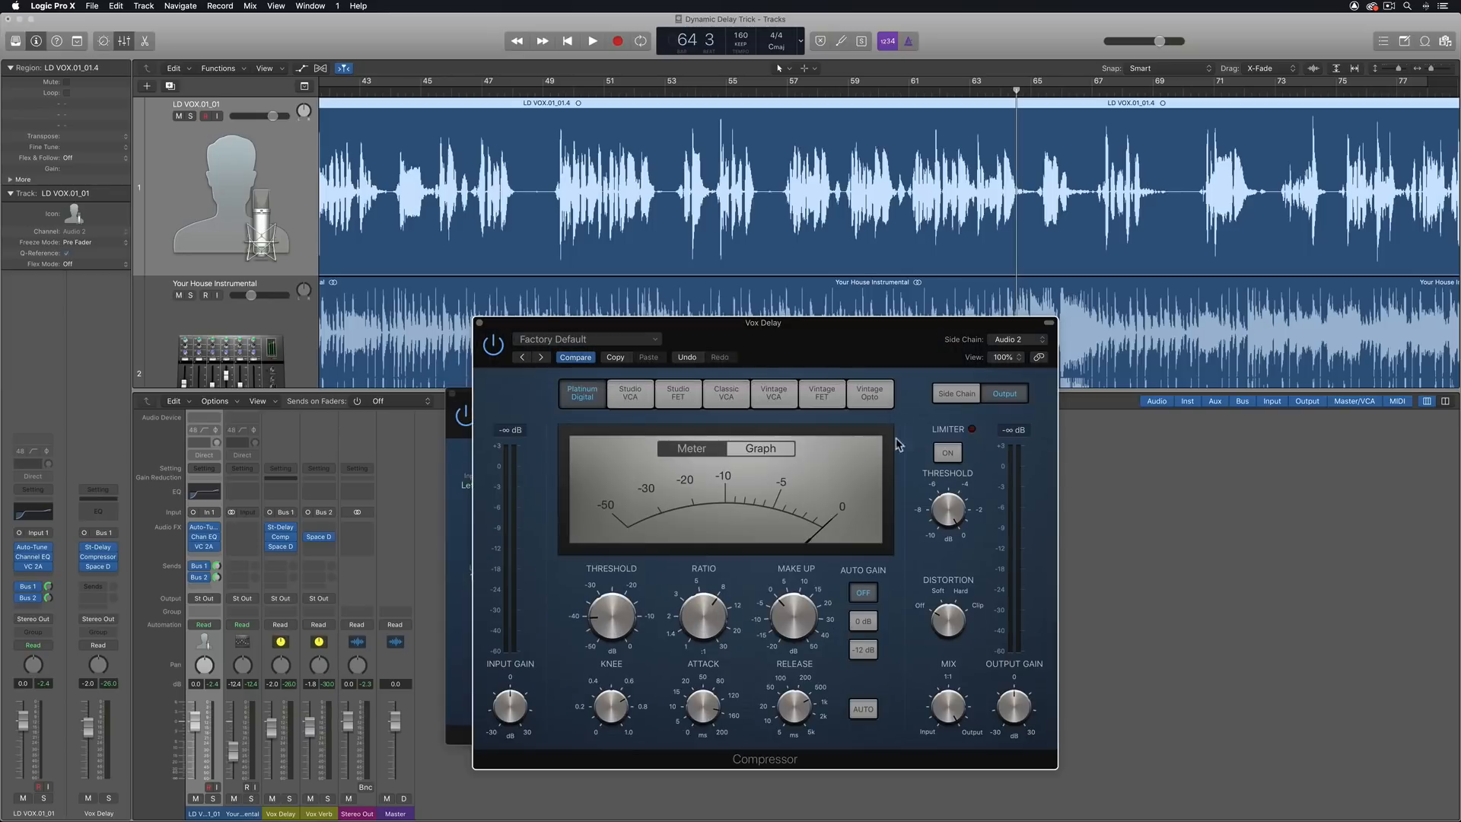
pyautogui.click(282, 550)
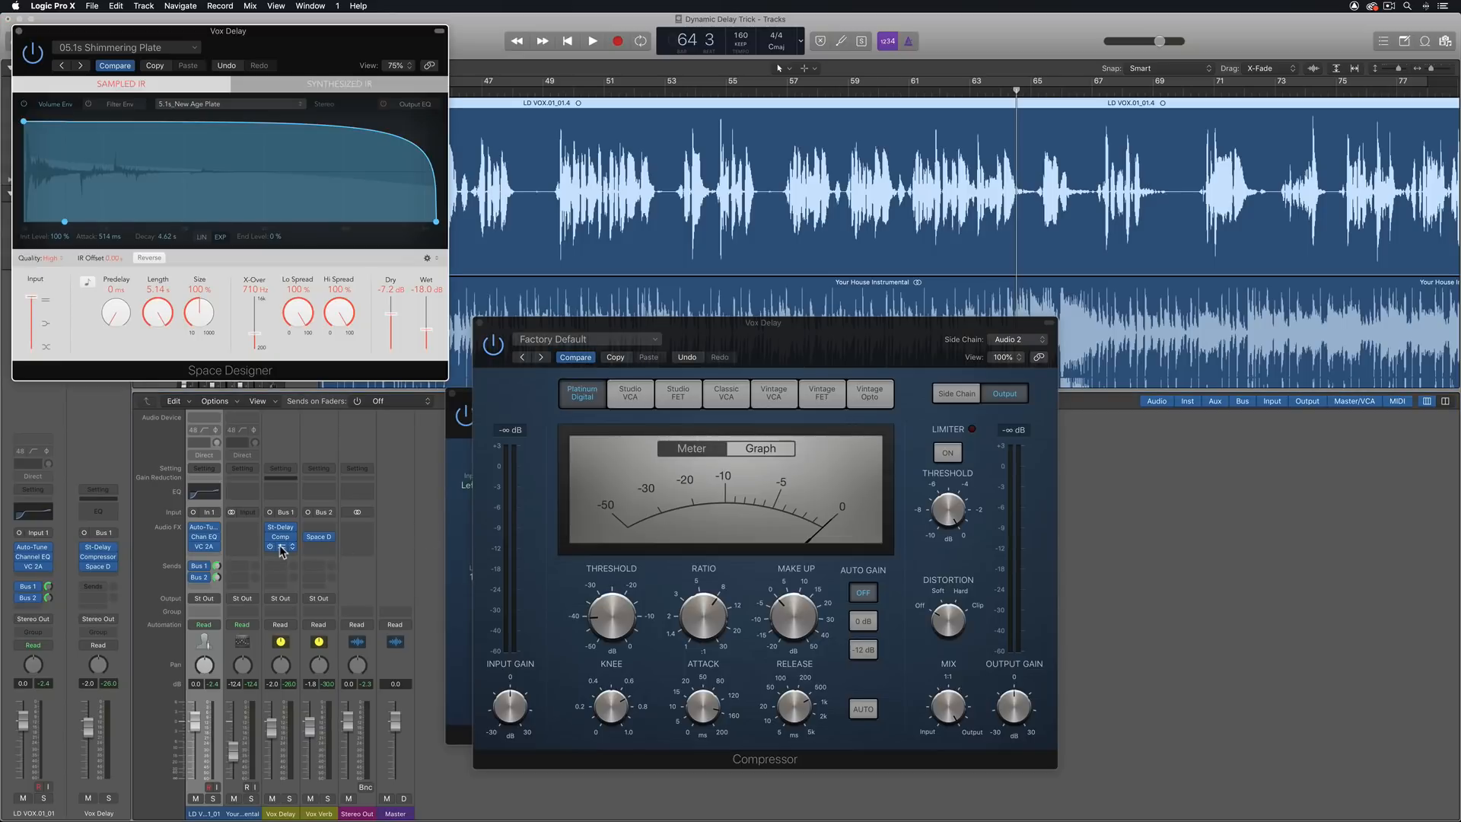